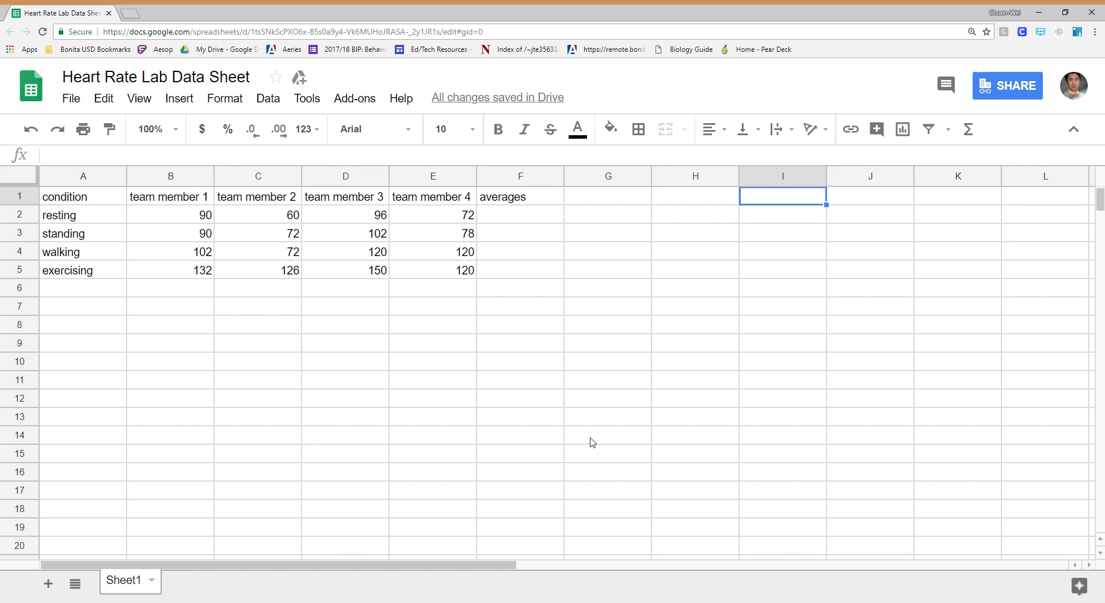
left_click_drag(105, 196, 550, 276)
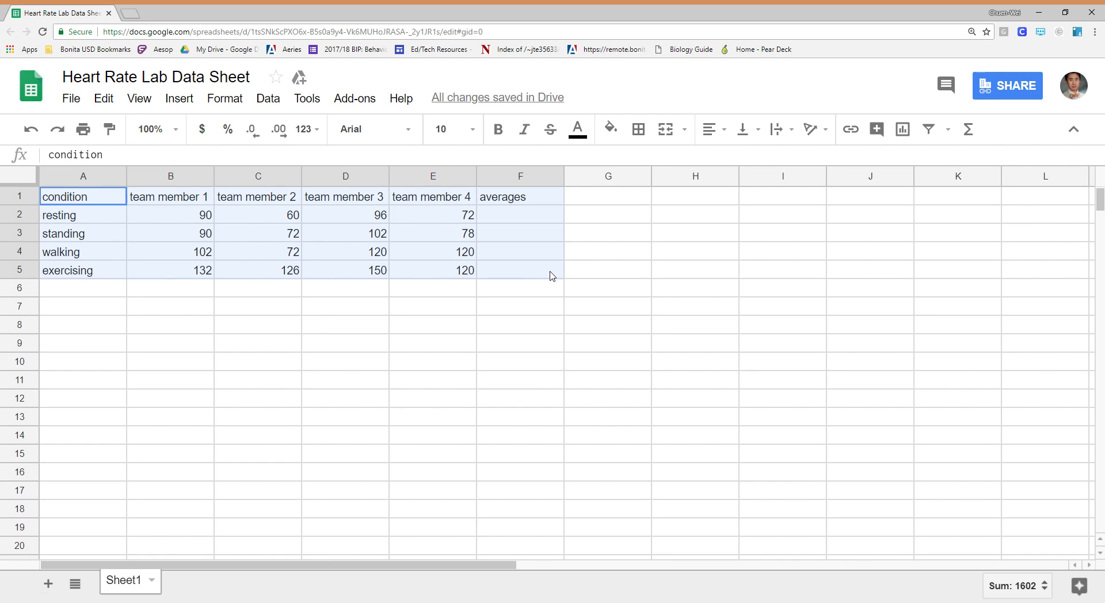
left_click(456, 218)
left_click(453, 239)
left_click(453, 255)
left_click_drag(455, 282, 453, 265)
left_click(455, 311)
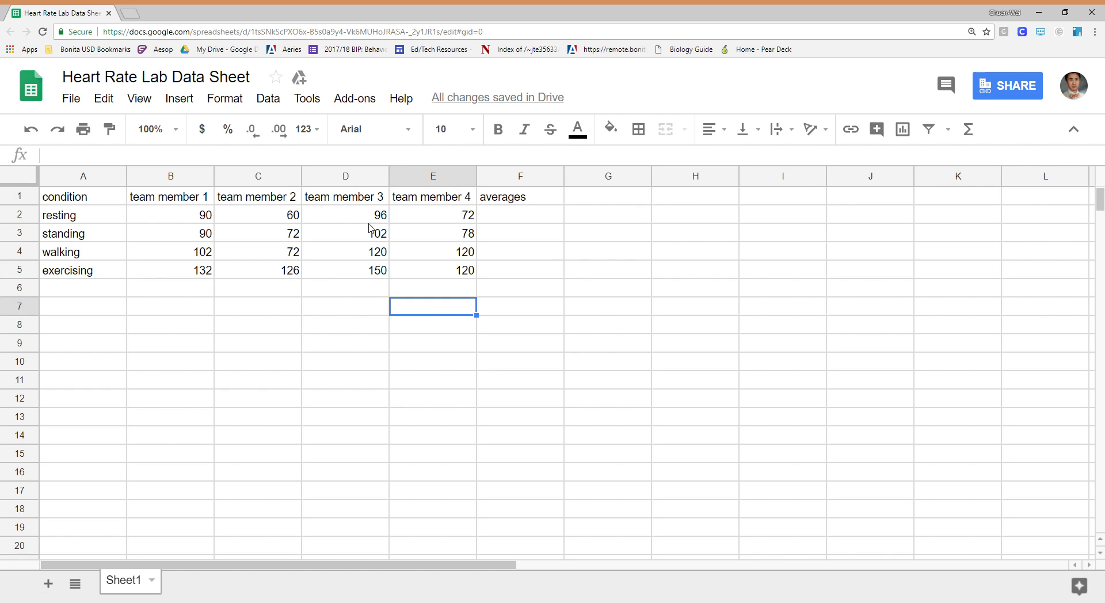
left_click(371, 256)
left_click_drag(97, 198, 520, 268)
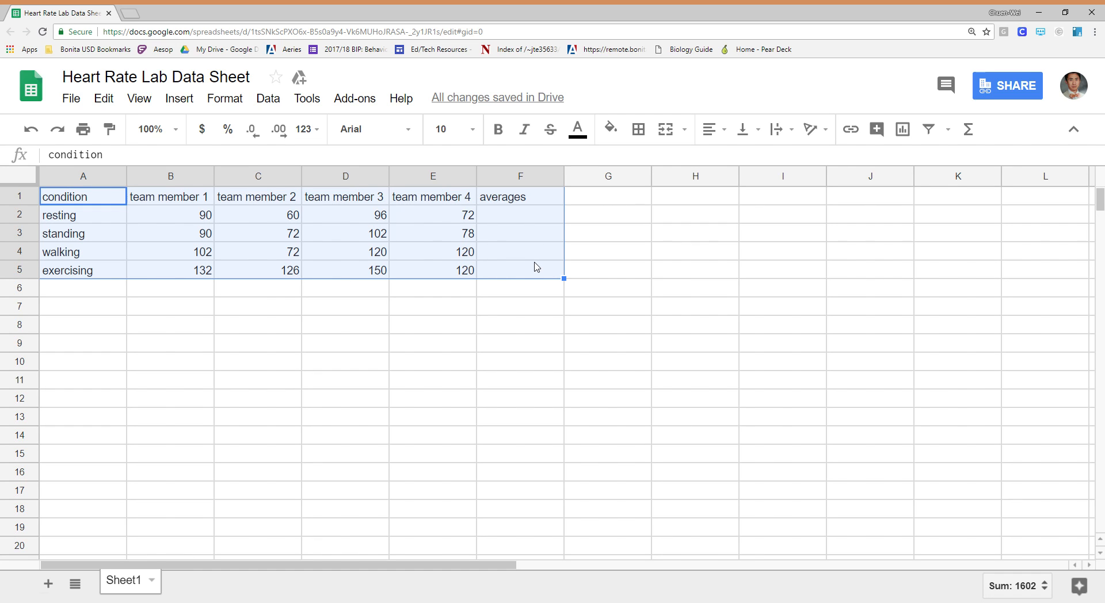
left_click(643, 233)
Apply all borders to the heart rate data table in A1:F5.
left_click_drag(78, 201, 541, 274)
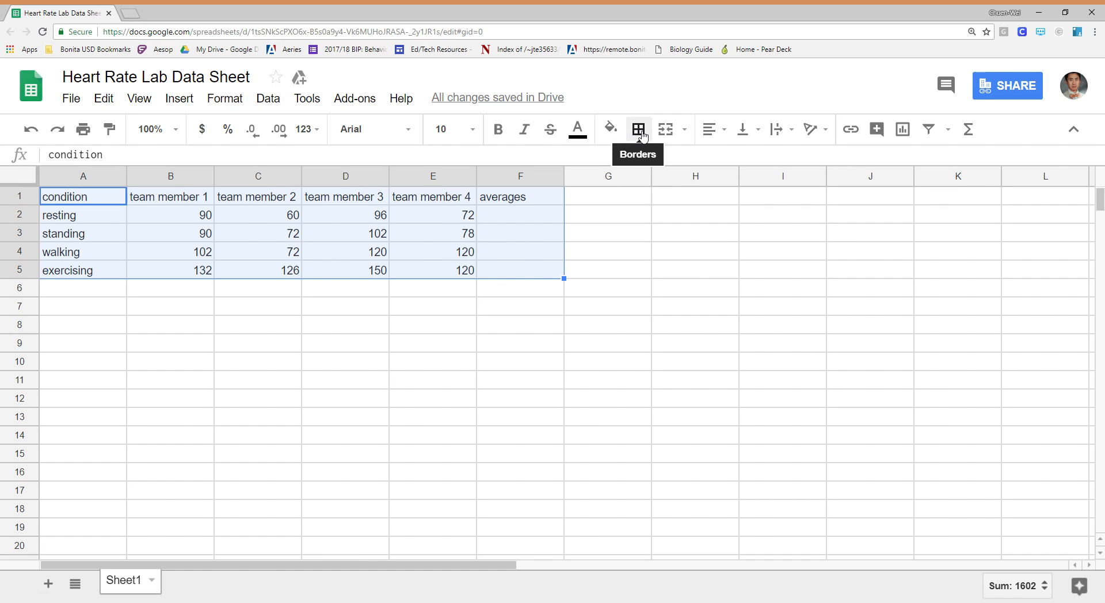
left_click(642, 133)
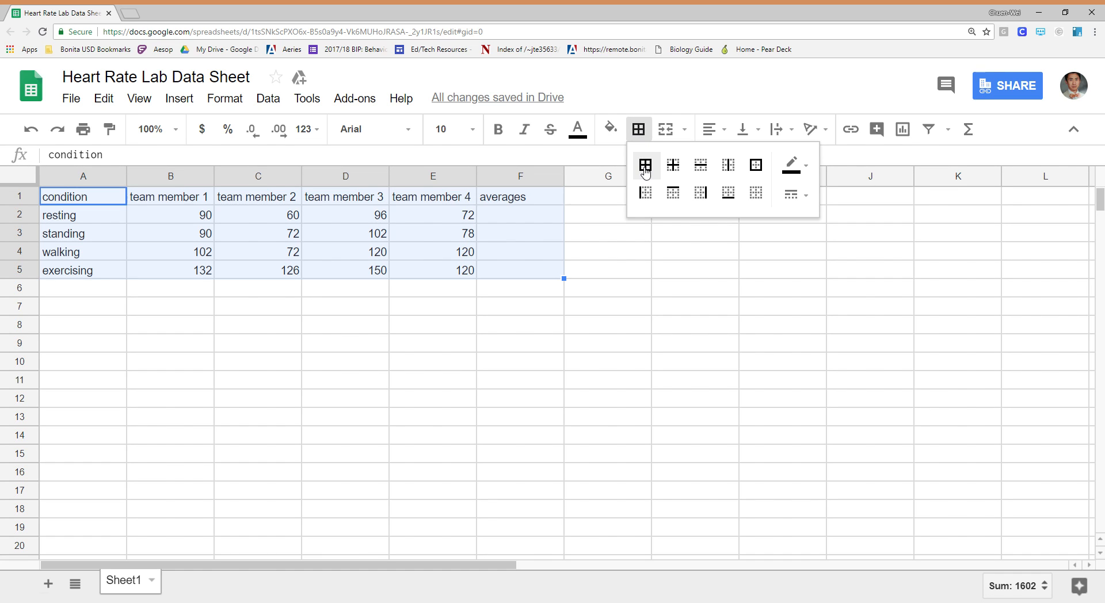
left_click(645, 165)
left_click(632, 252)
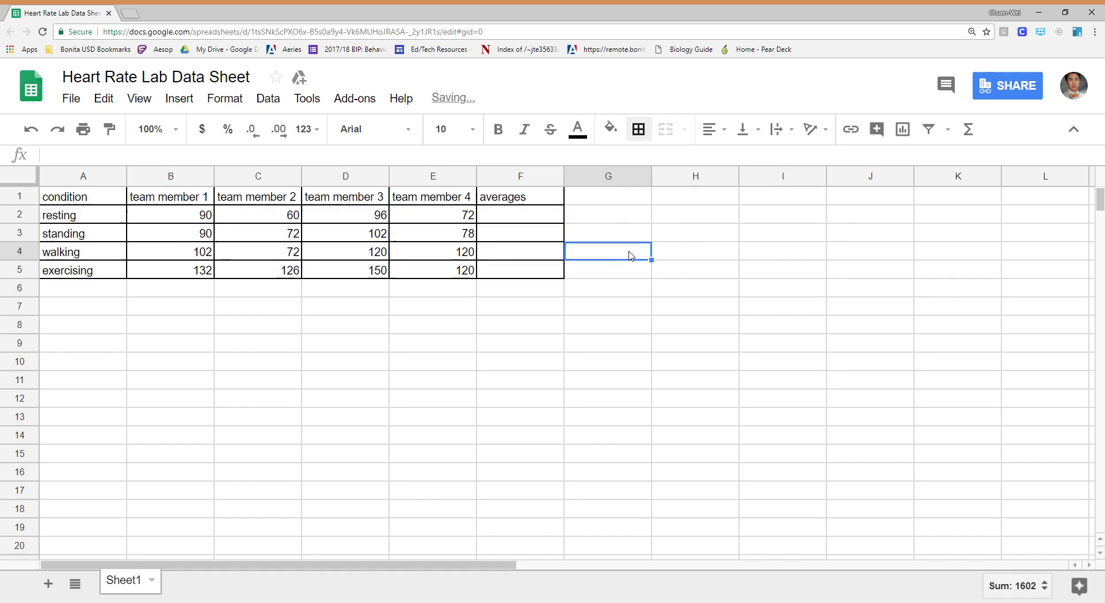
Fill the table's header row, A1:F1, with gray.
left_click_drag(92, 198, 523, 200)
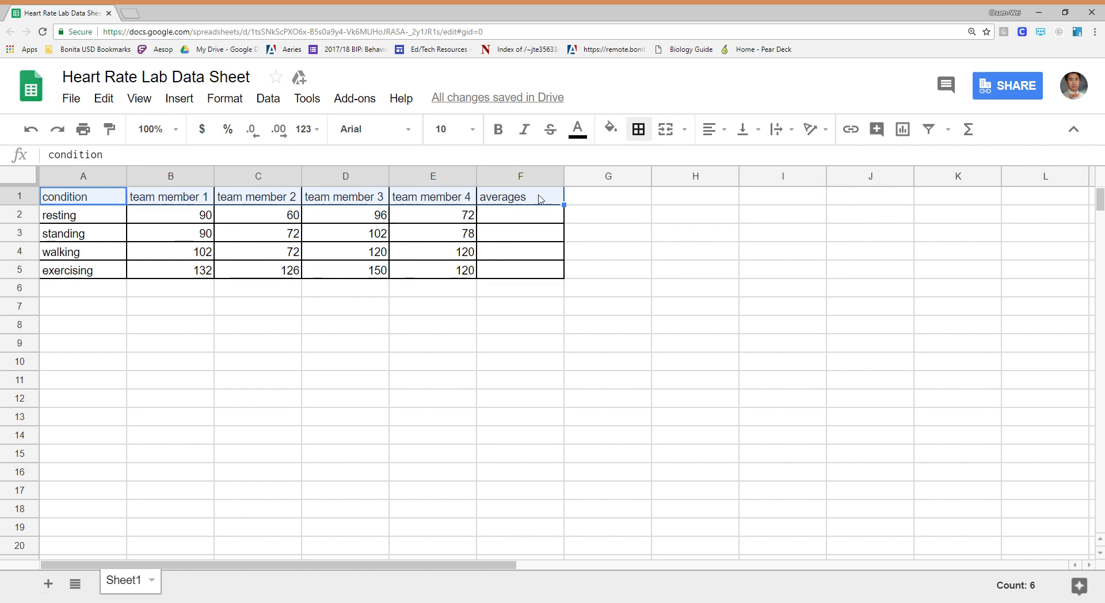
left_click(611, 129)
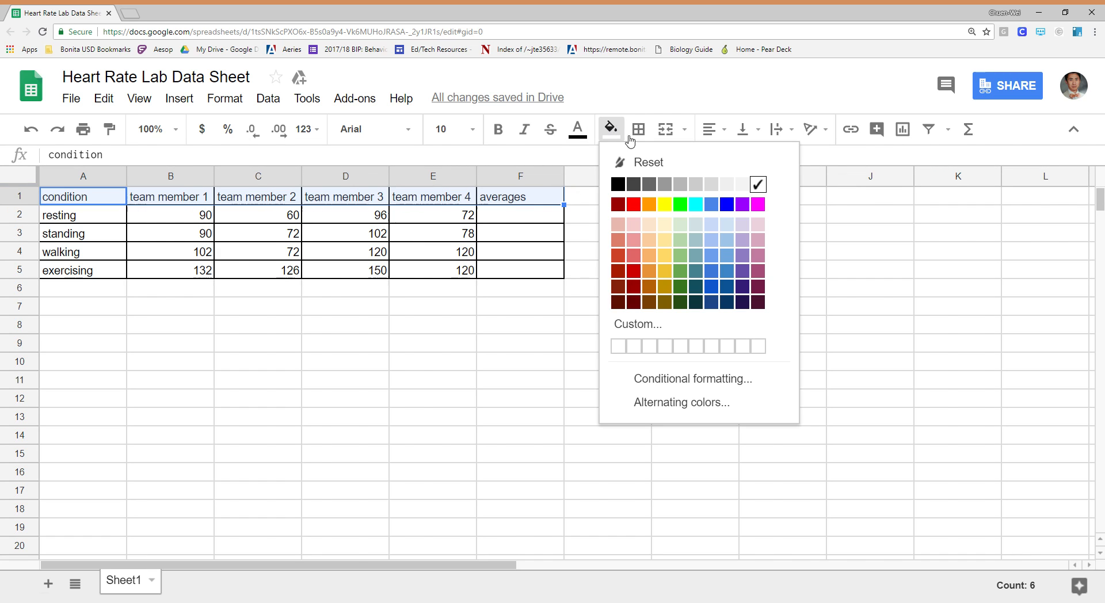
left_click(680, 184)
left_click(662, 233)
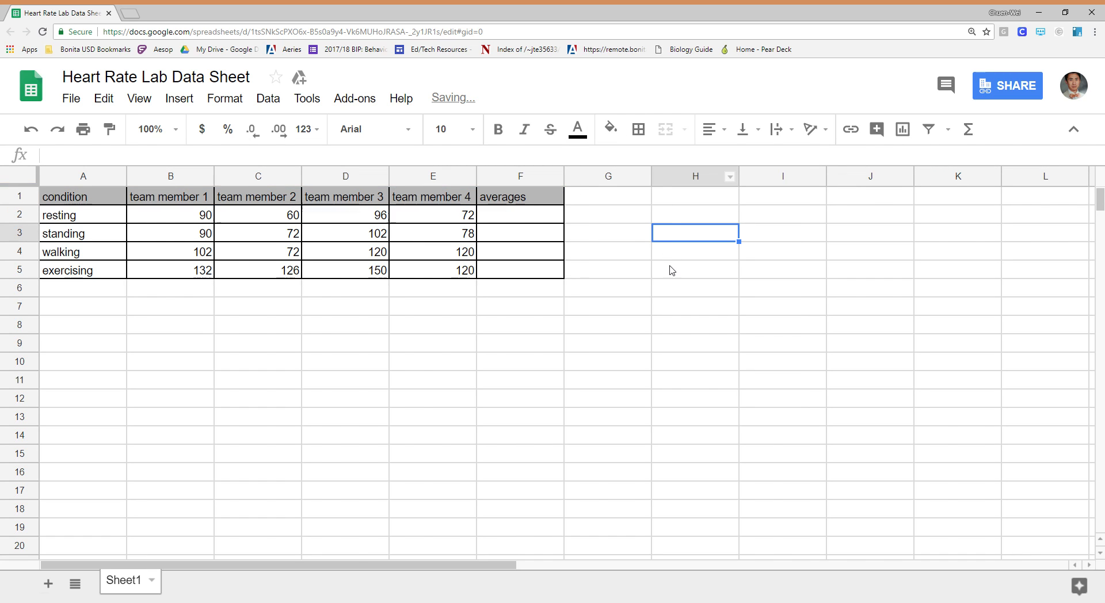
Fill the empty cells under the averages header, F2:F5, with a pale yellow colour.
left_click(527, 217)
left_click_drag(531, 232, 527, 274)
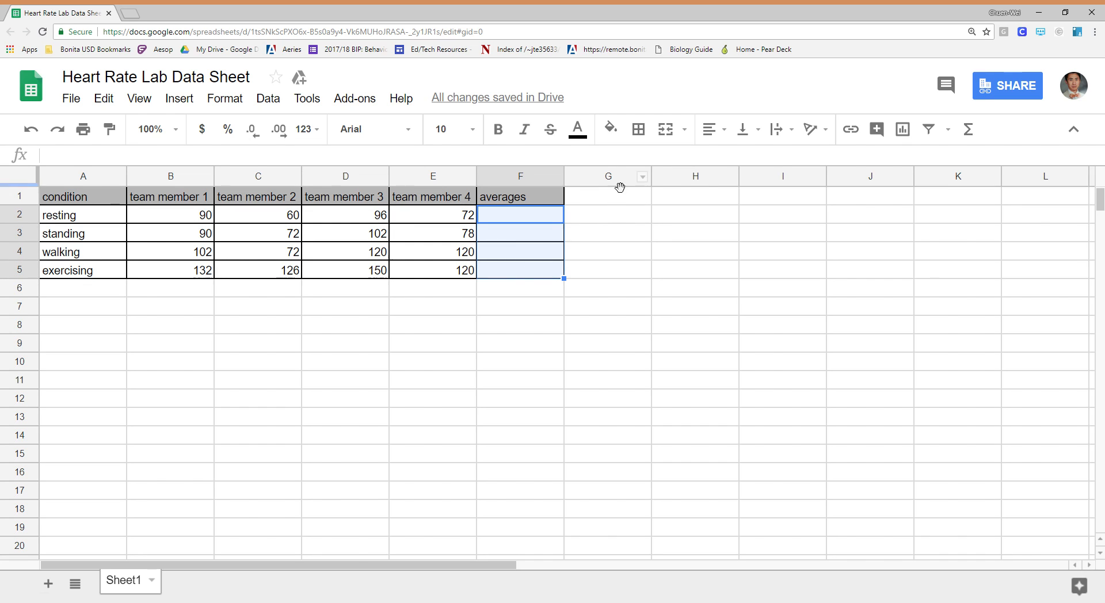
left_click(611, 129)
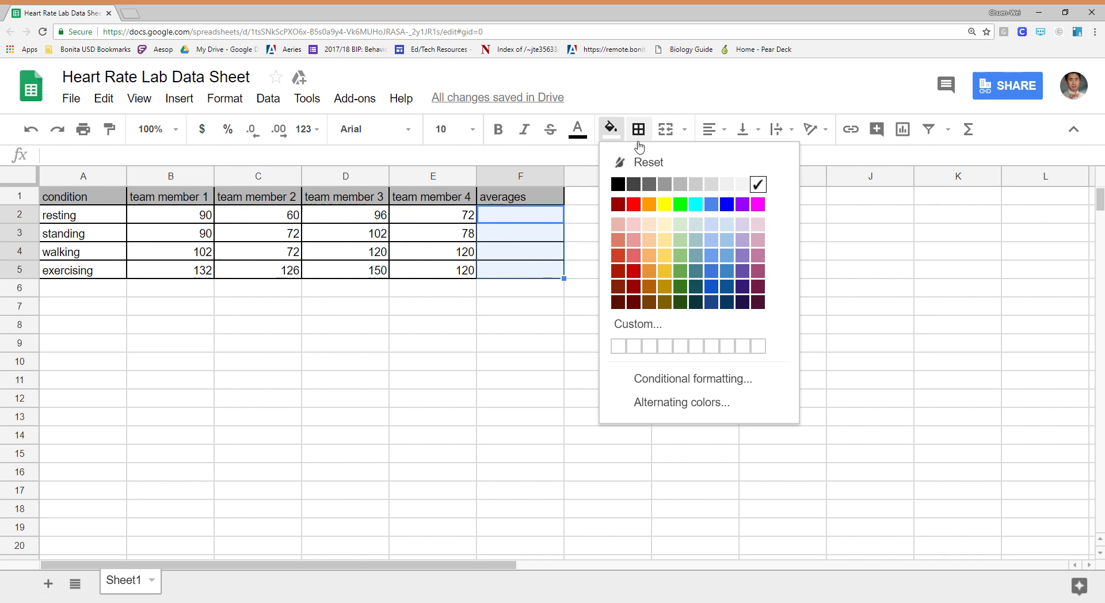
left_click(665, 226)
left_click(647, 244)
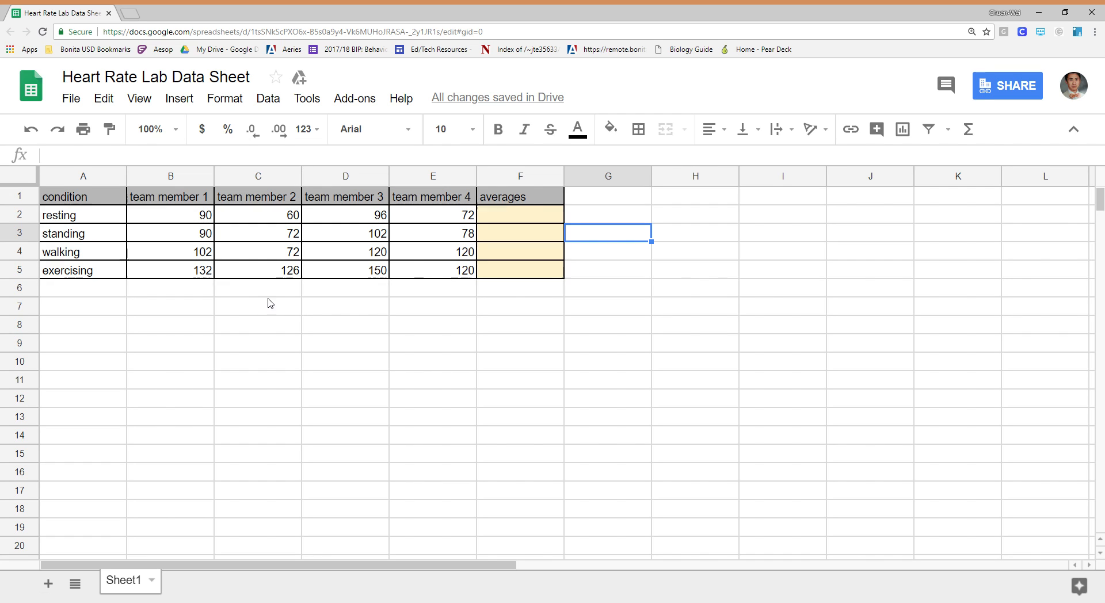
Enter the formula =AVERAGE(B2:E2) in F2 to average the resting heart rates of the four team members.
left_click(509, 216)
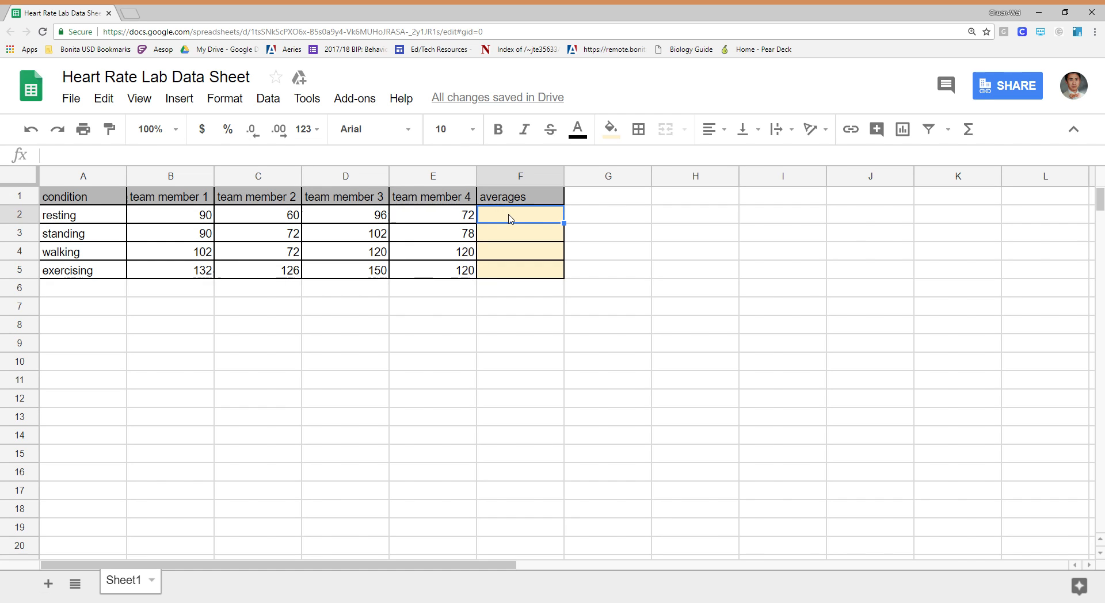
type("=")
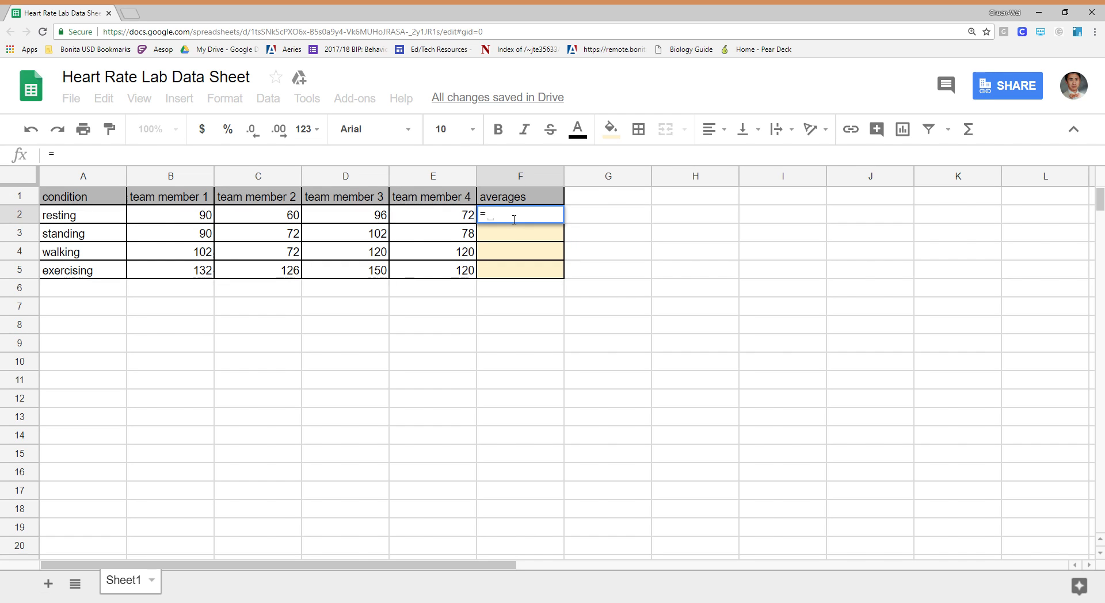
type("average")
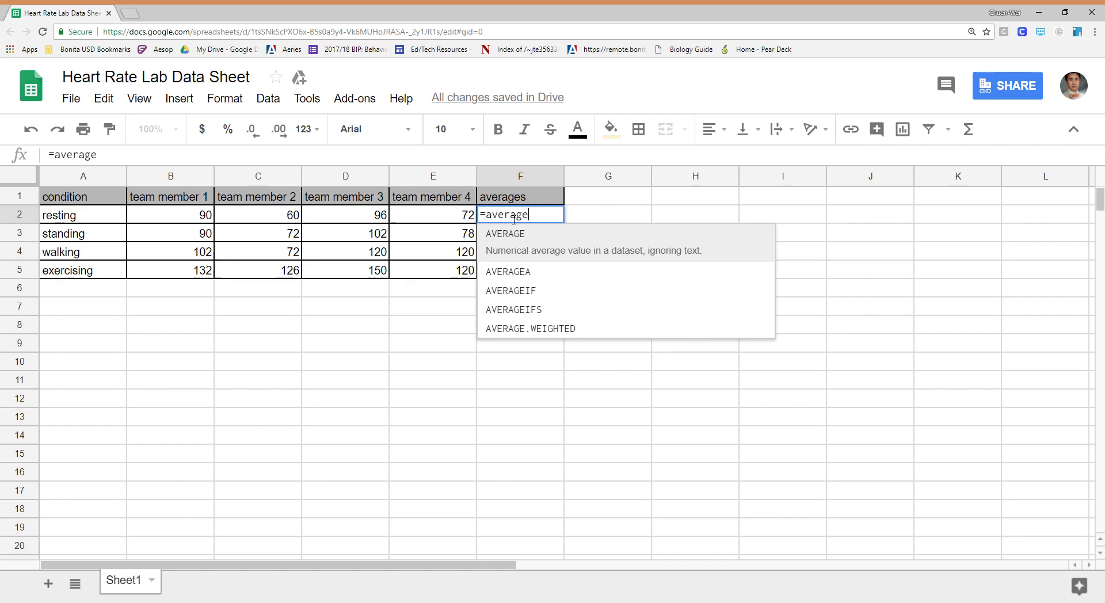
key("BackSpace")
key("BackSpace")
key("BackSpace")
left_click(577, 242)
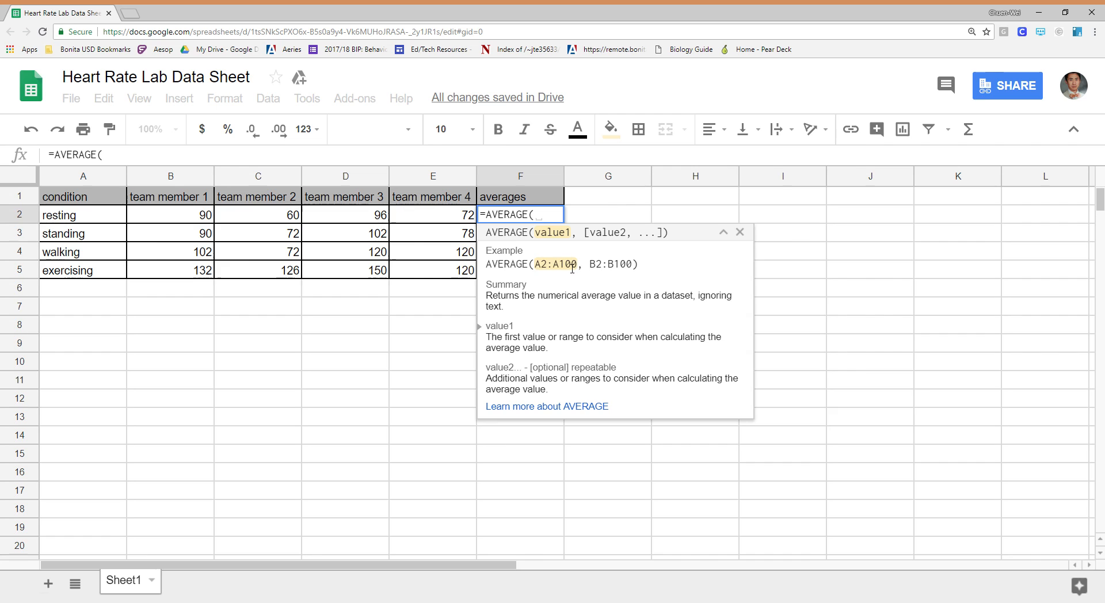
left_click(177, 217)
left_click_drag(177, 217, 446, 220)
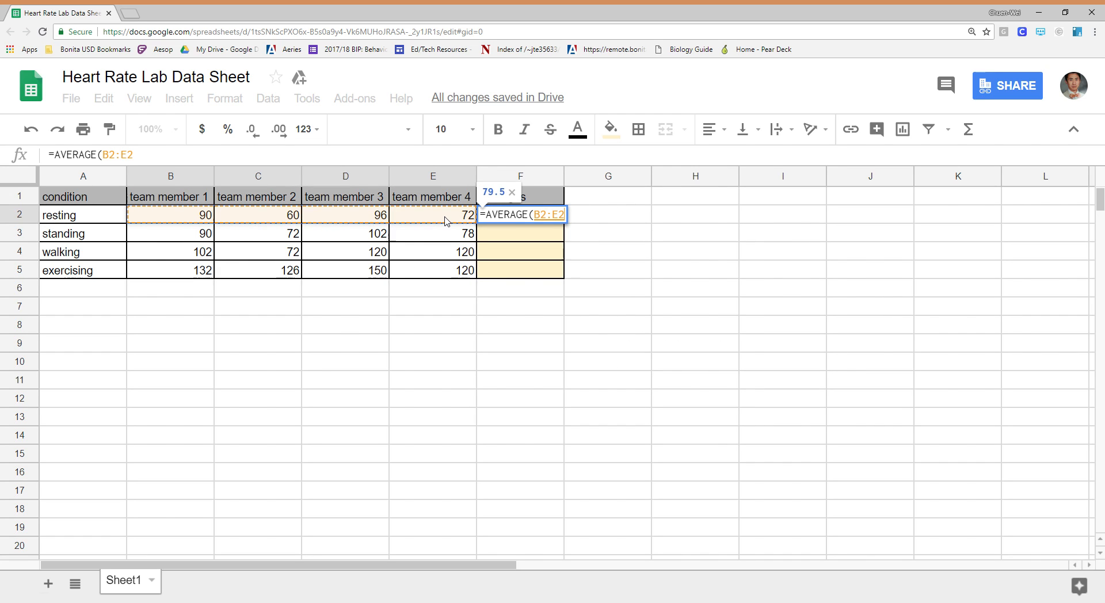
type(")")
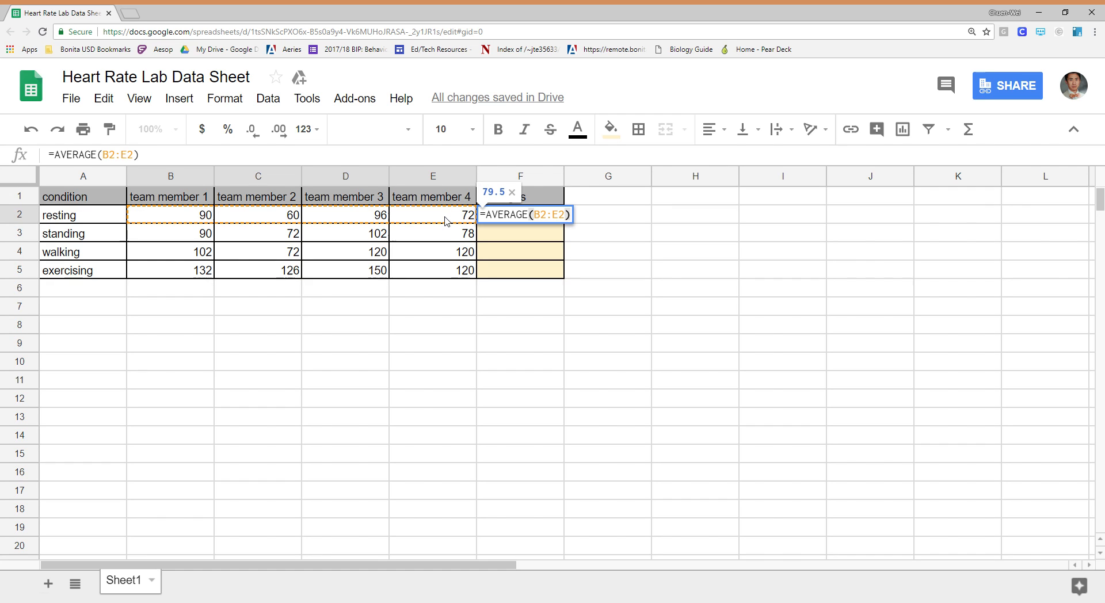
key("Return")
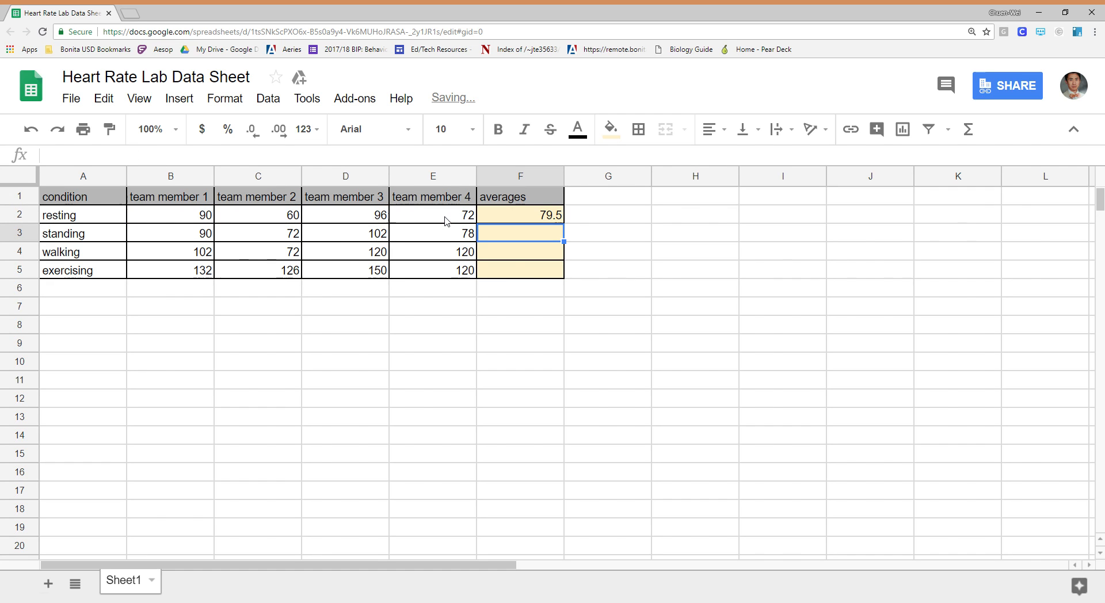
Delete the whole average formula from cell F2.
left_click(516, 216)
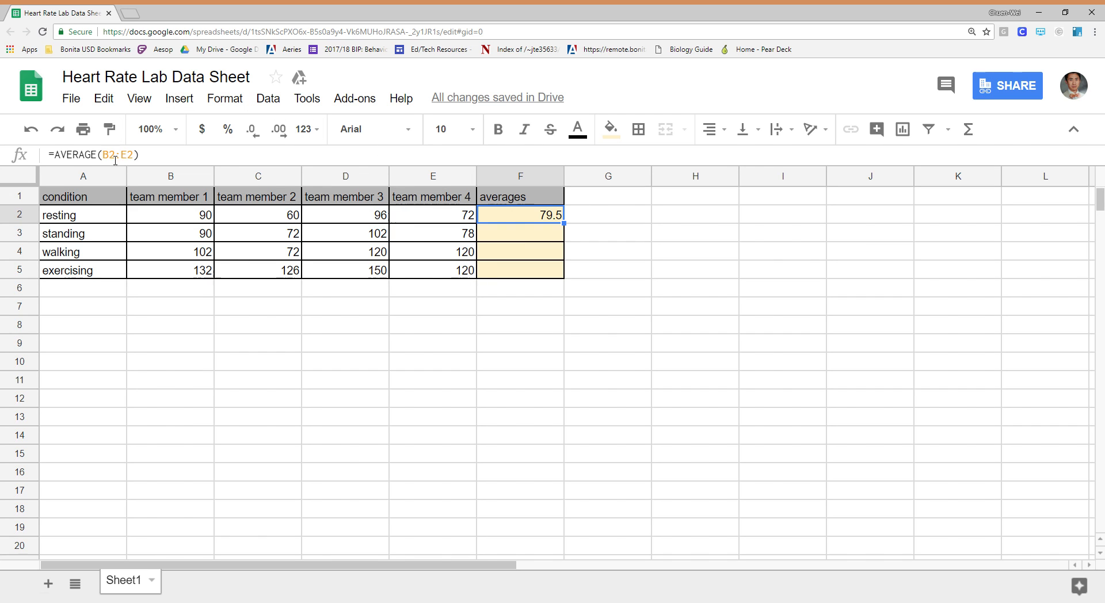
left_click(146, 158)
key("BackSpace")
key("BackSpace")
key("BackSpace")
key("BackSpace")
key("BackSpace")
key("BackSpace")
key("BackSpace")
key("BackSpace")
key("BackSpace")
key("BackSpace")
key("BackSpace")
key("BackSpace")
key("BackSpace")
key("BackSpace")
key("BackSpace")
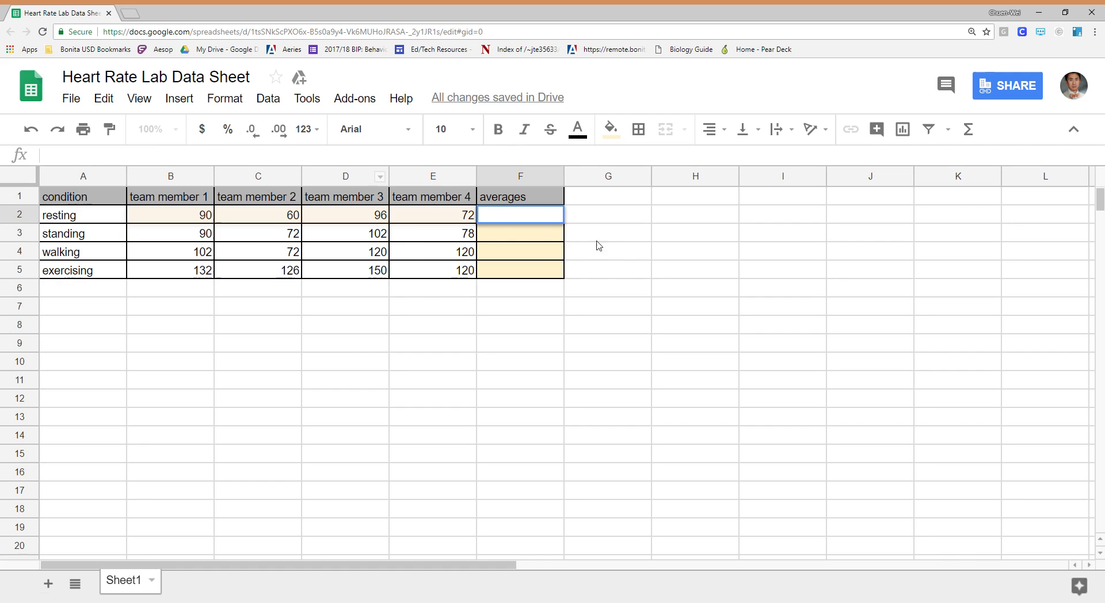
left_click(667, 251)
Write the formula =average(b2:E2) in F2, giving the range by its first and last cell references.
left_click(511, 220)
type("=")
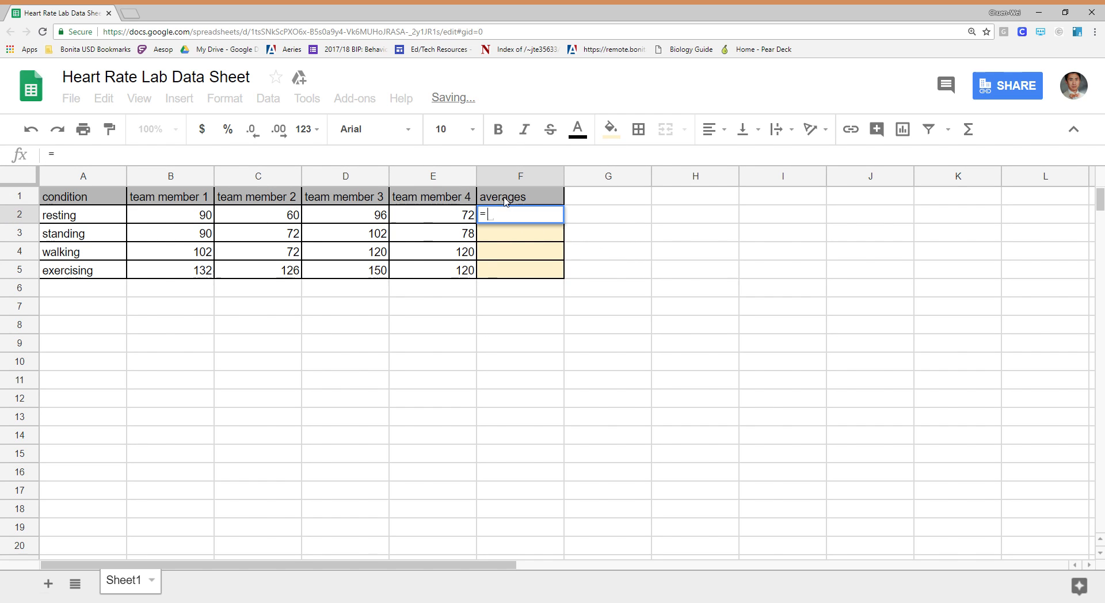
type("average")
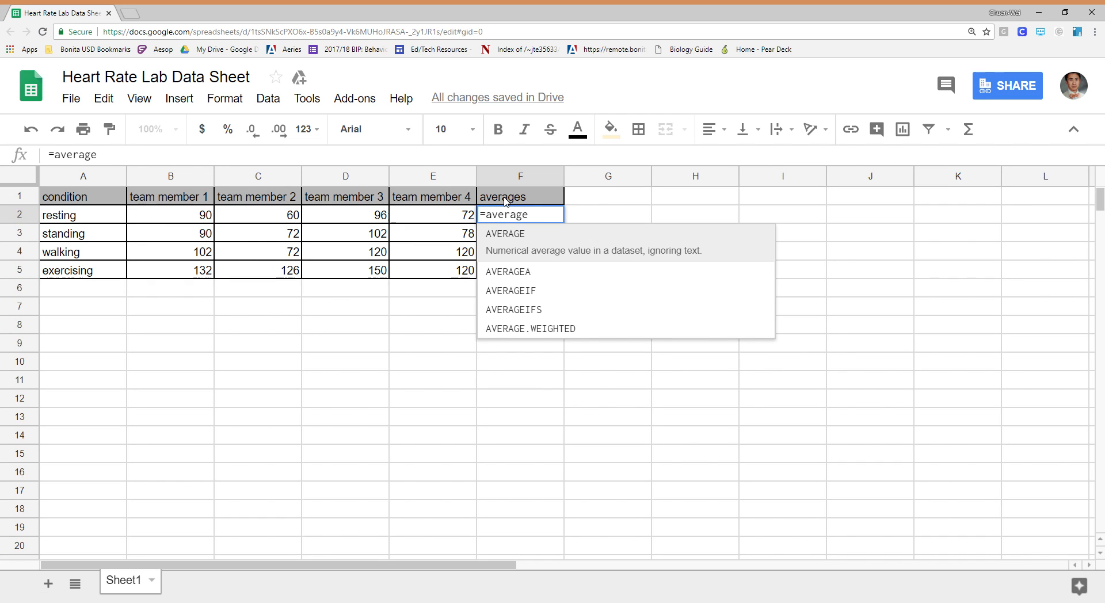
type("(")
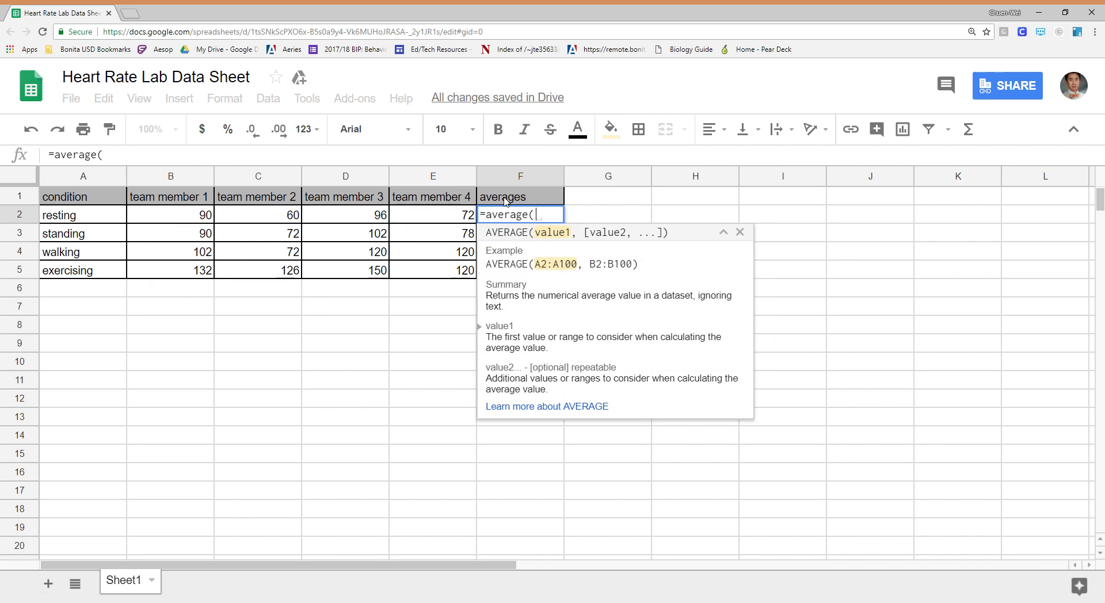
left_click(184, 220)
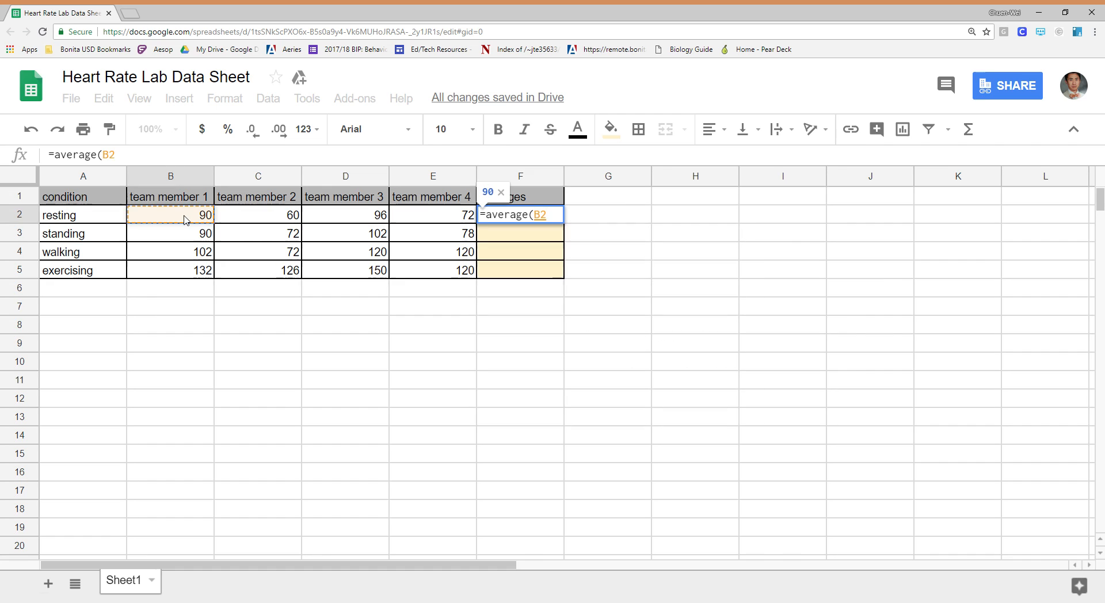
left_click(449, 220)
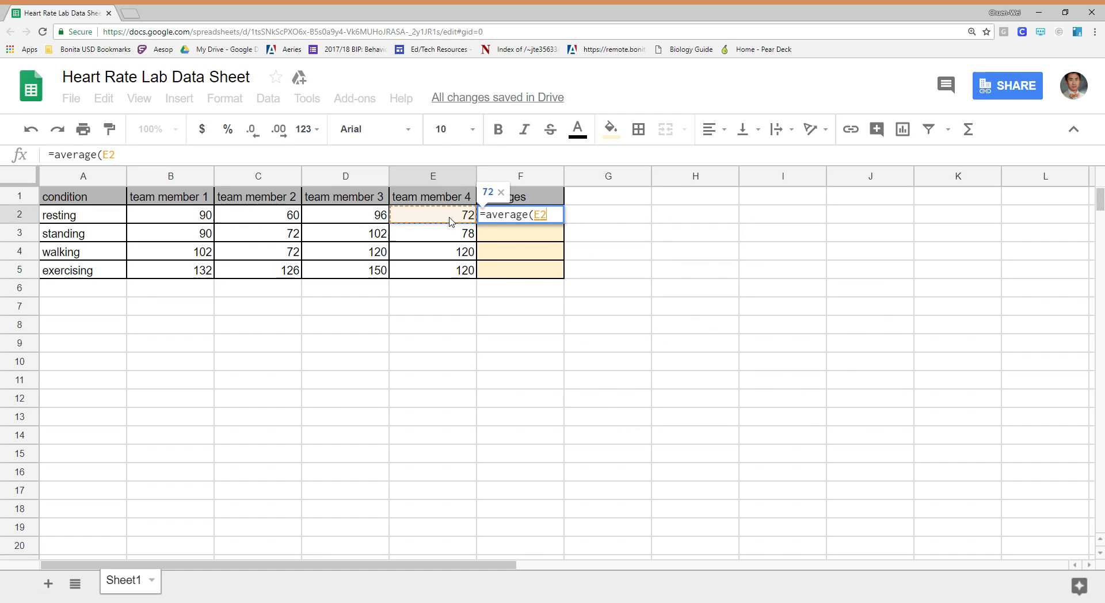
left_click(183, 218)
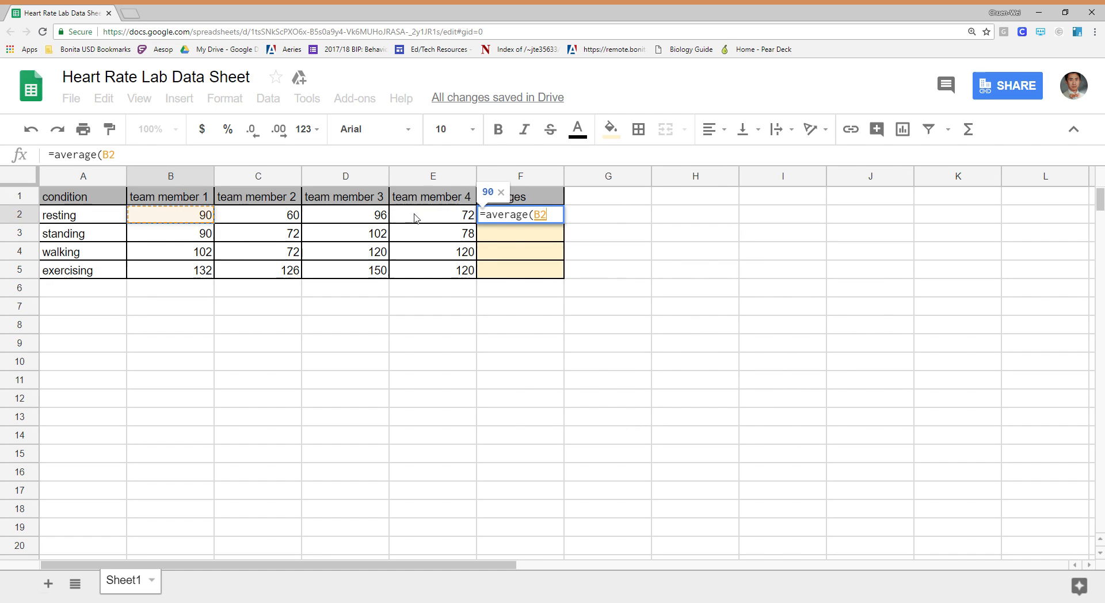
left_click(448, 217)
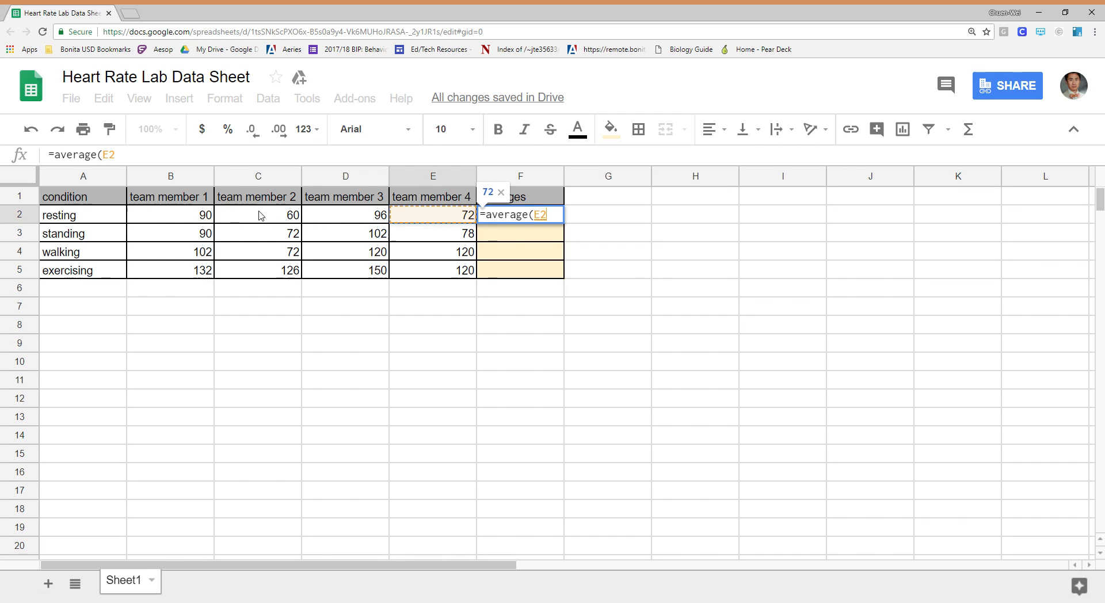
key("BackSpace")
type("b2")
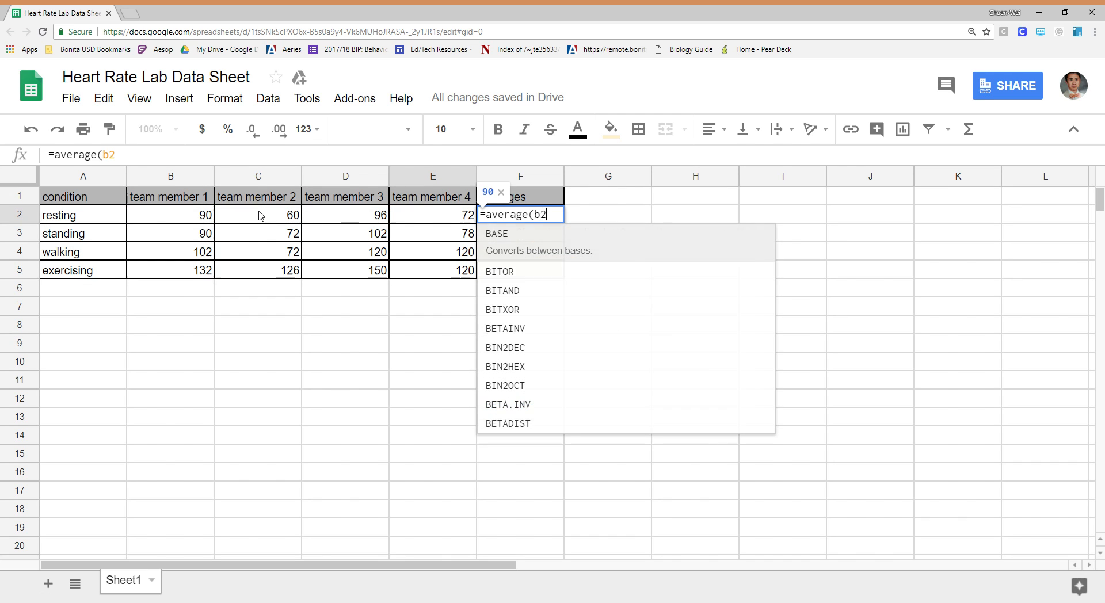
type(":E")
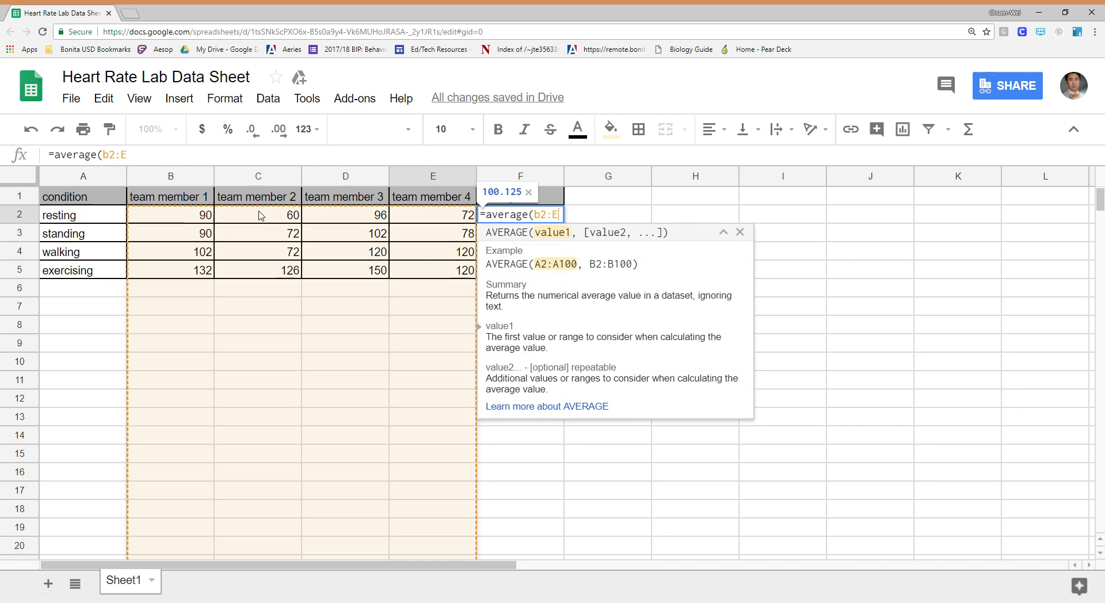
type("2)")
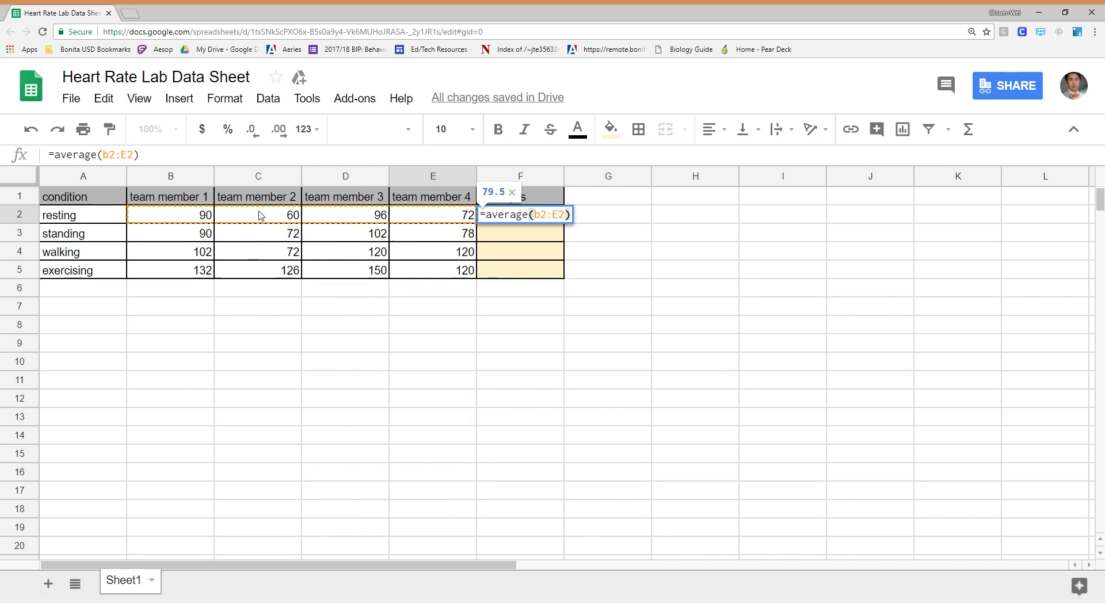
key("Return")
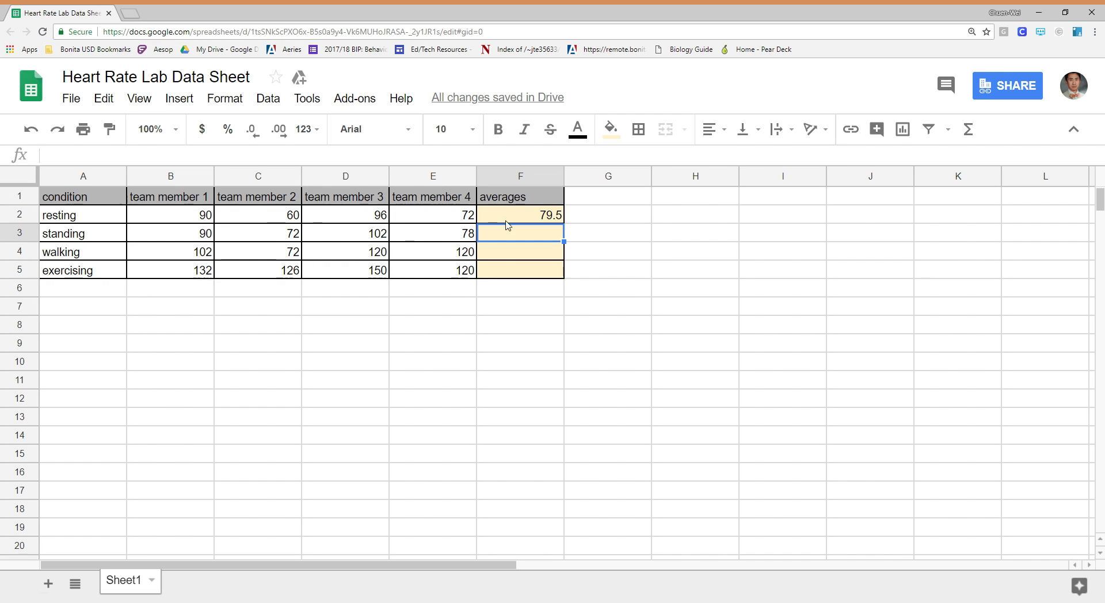
Try filling the average formula from F2 down through F5, undo the fill, and reselect F2.
left_click(530, 218)
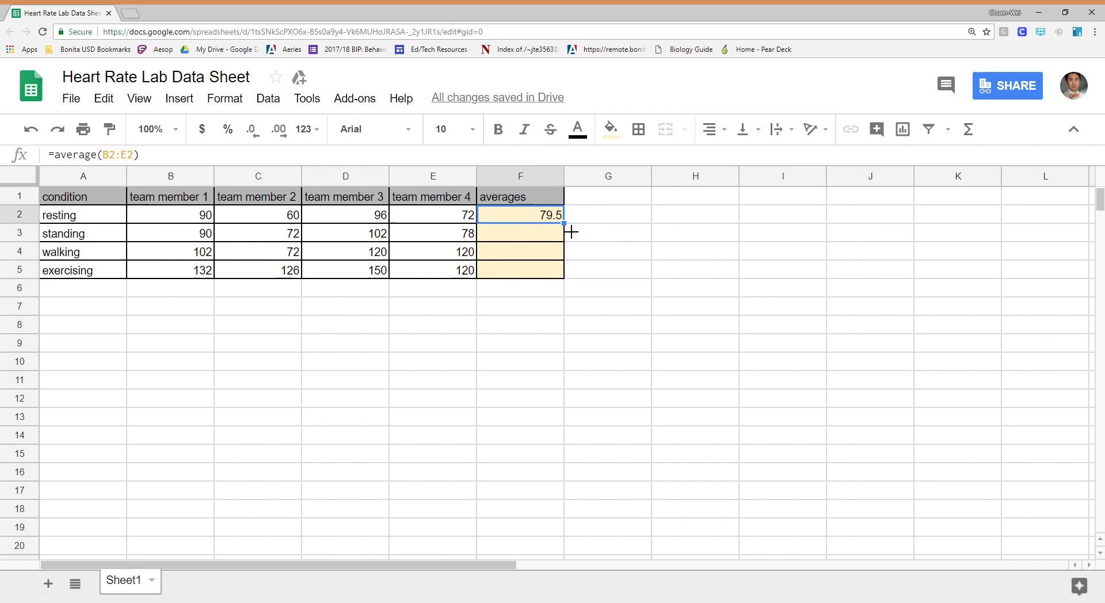
left_click_drag(571, 233, 566, 278)
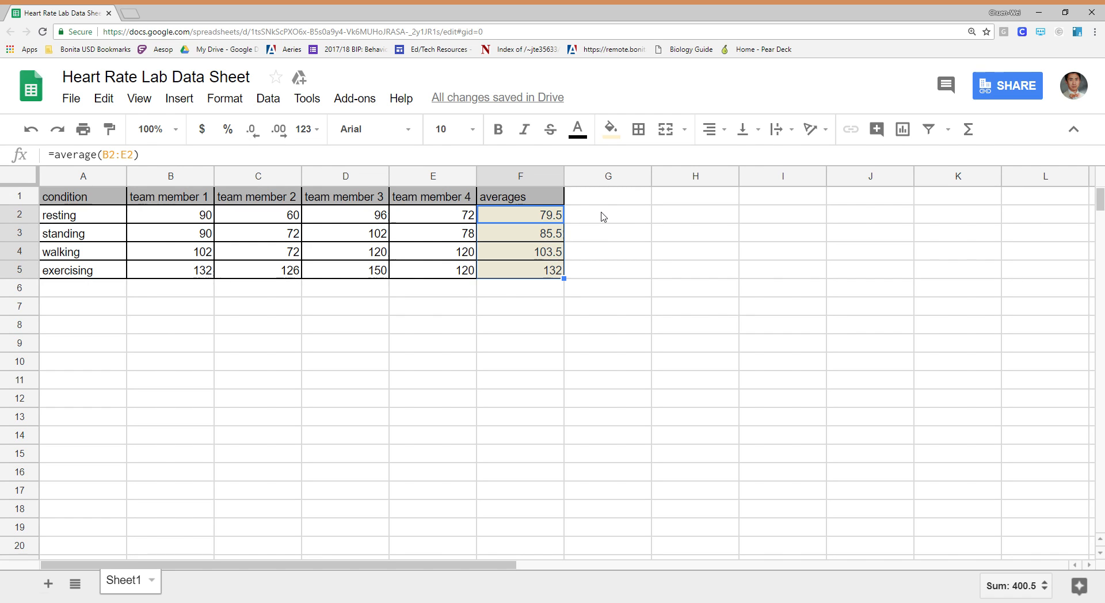
key("ctrl+z")
left_click(603, 217)
left_click(543, 219)
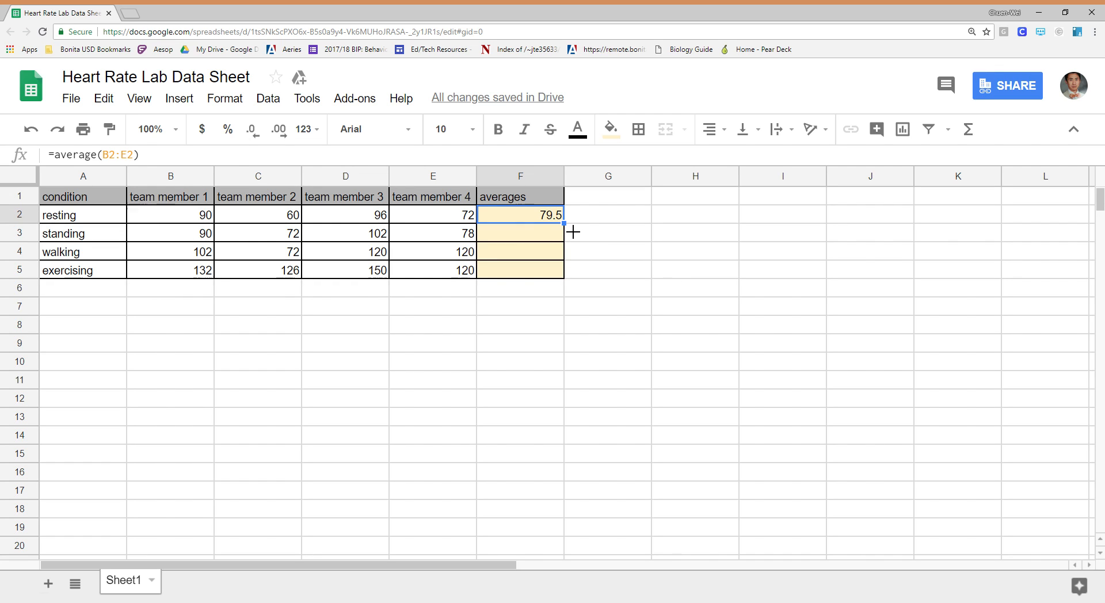
Repeat the fill of F2's average formula down through F5, reselect F2, and undo the fill.
left_click_drag(573, 232, 573, 278)
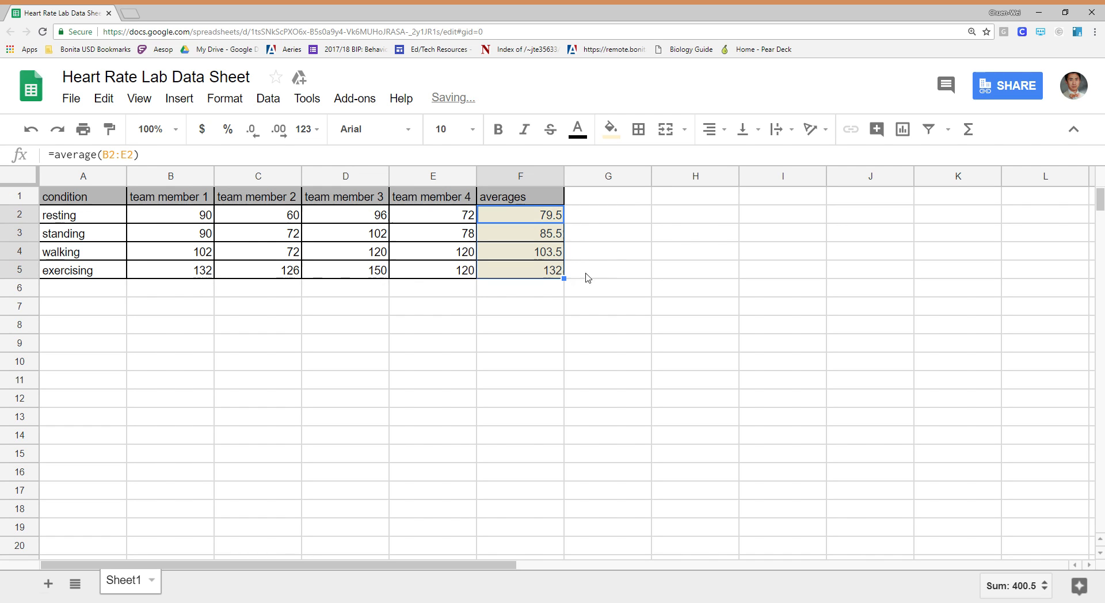
left_click(608, 224)
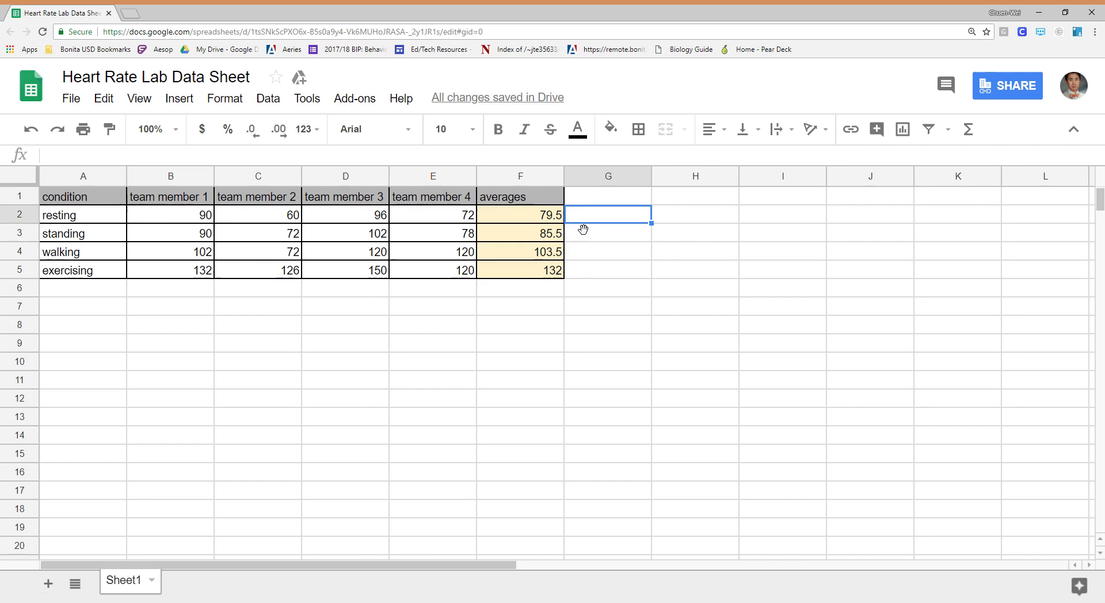
left_click(553, 221)
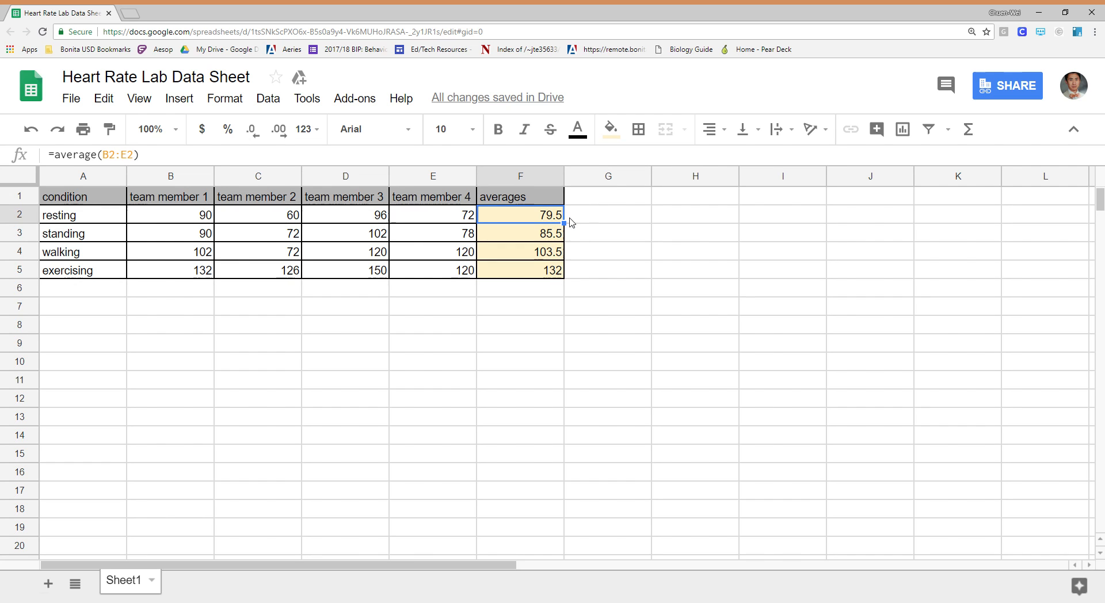
key("ctrl+z")
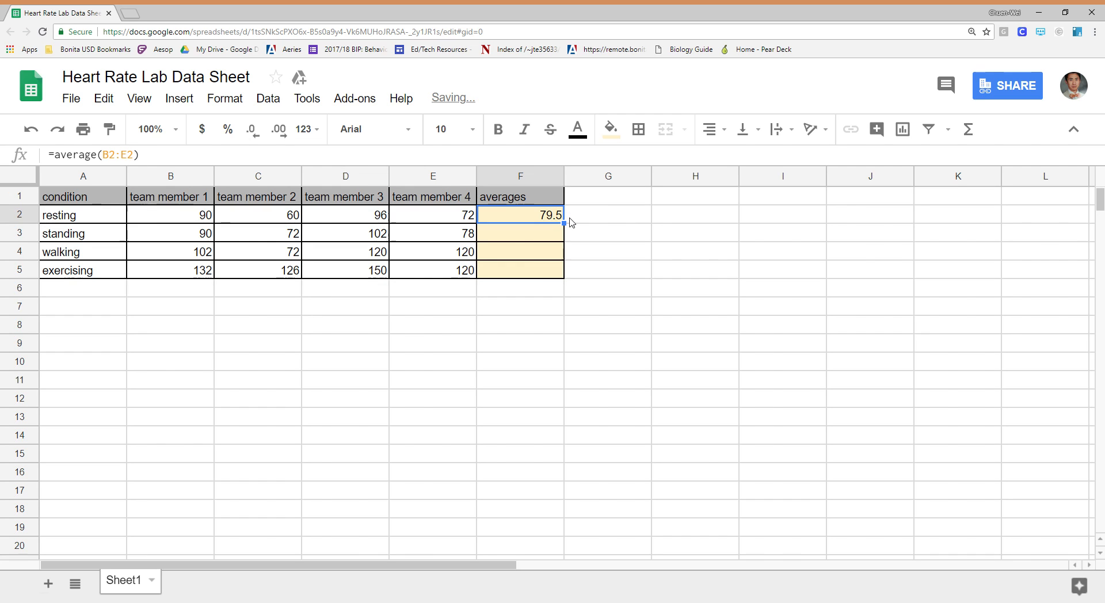
Copy the average formula from F2 and paste it into F3:F5 for the standing, walking and exercising conditions.
left_click(571, 223)
left_click(530, 217)
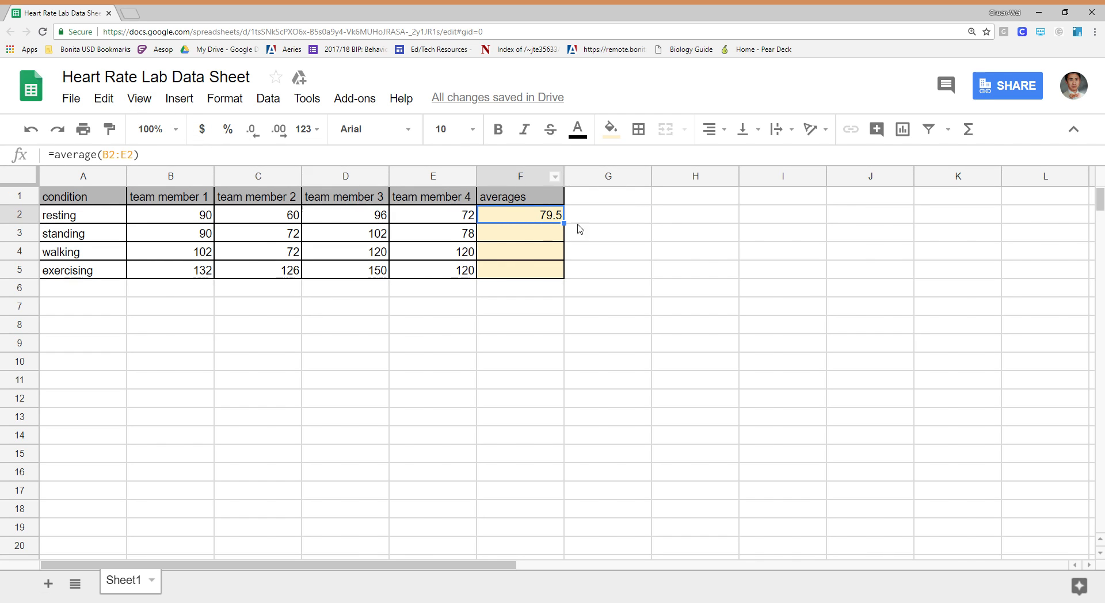
left_click(105, 102)
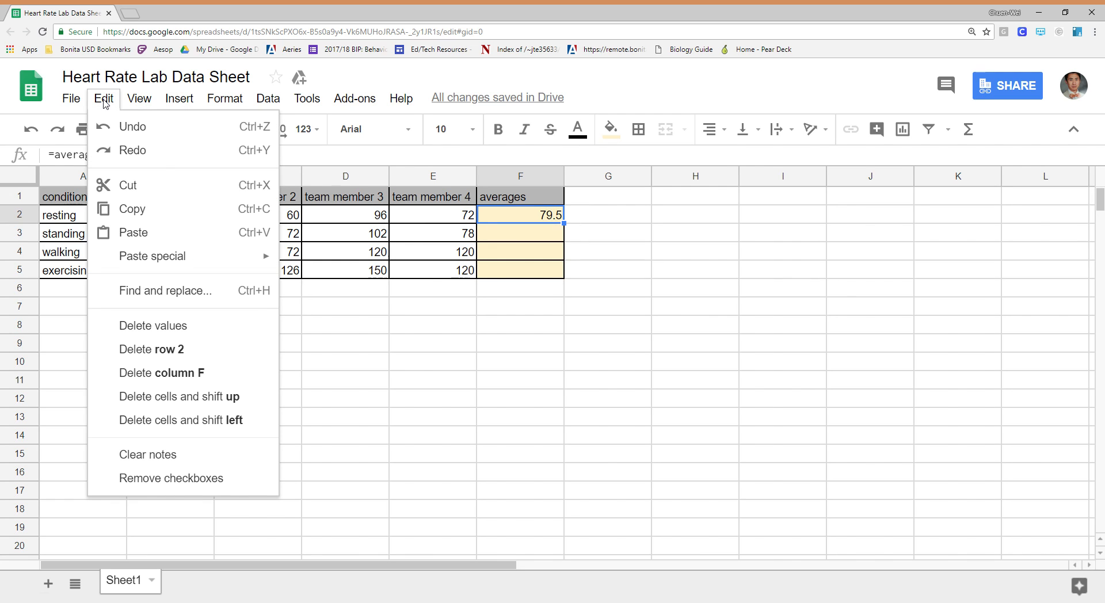
left_click(173, 210)
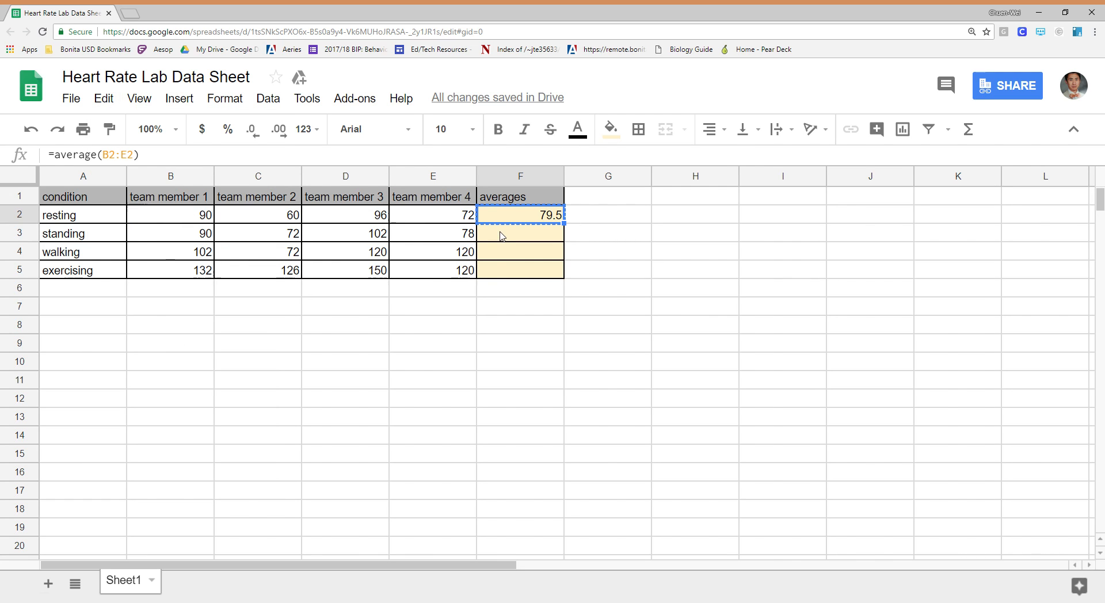
left_click_drag(501, 233, 500, 271)
left_click(117, 106)
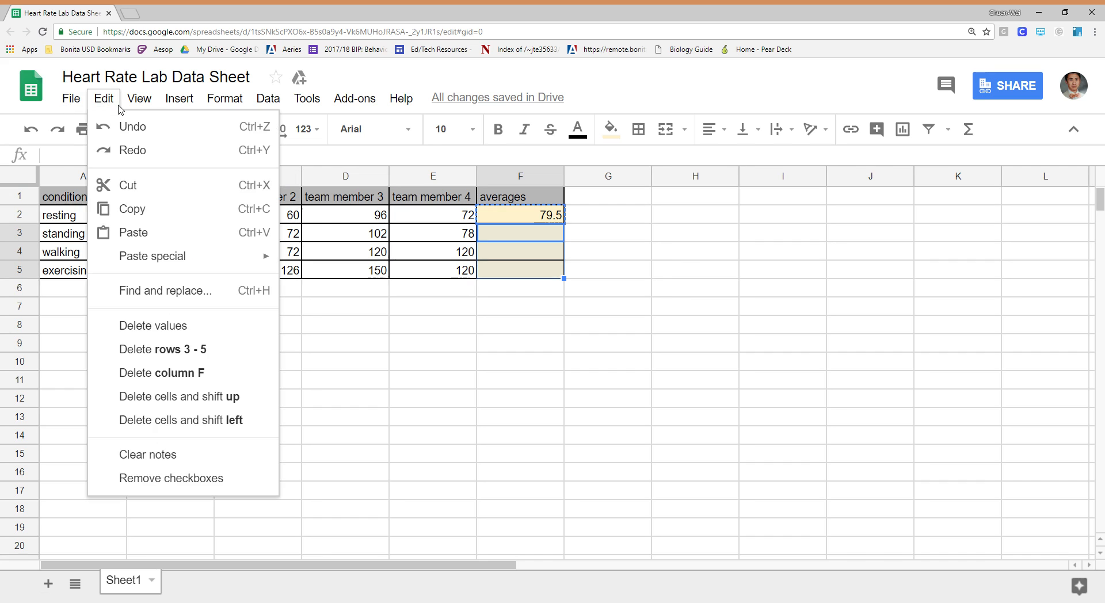
left_click(181, 234)
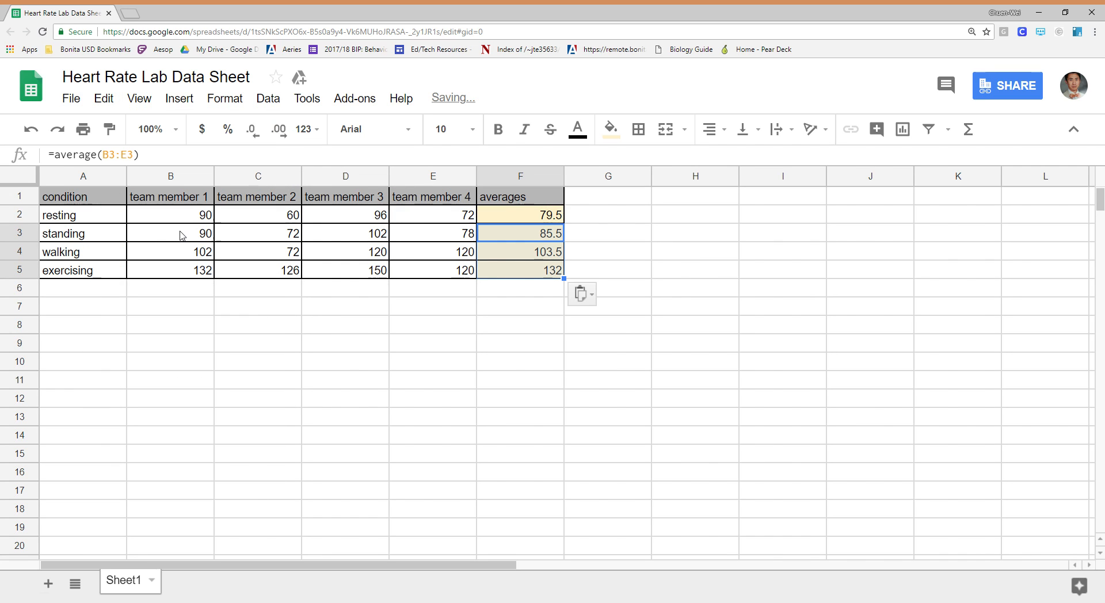
left_click(577, 327)
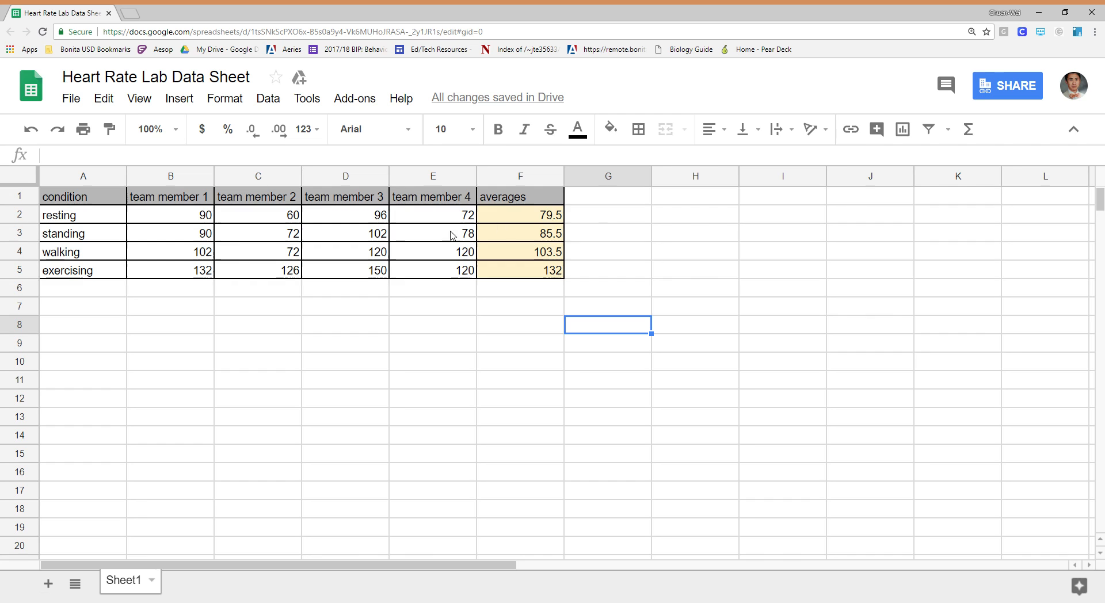
left_click(99, 199)
left_click_drag(113, 217, 529, 275)
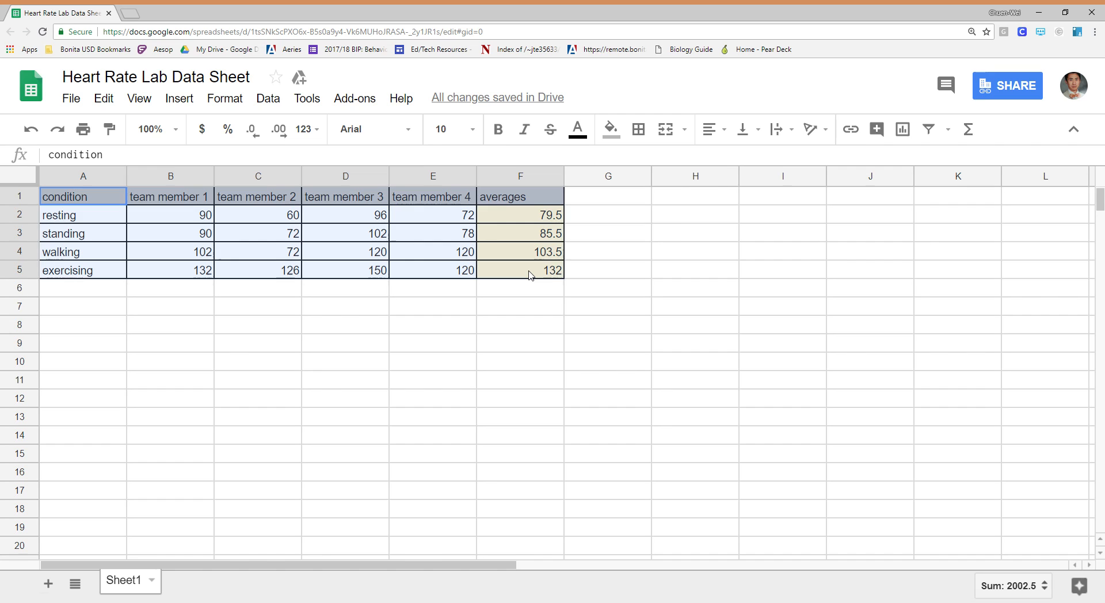
left_click_drag(529, 275, 529, 275)
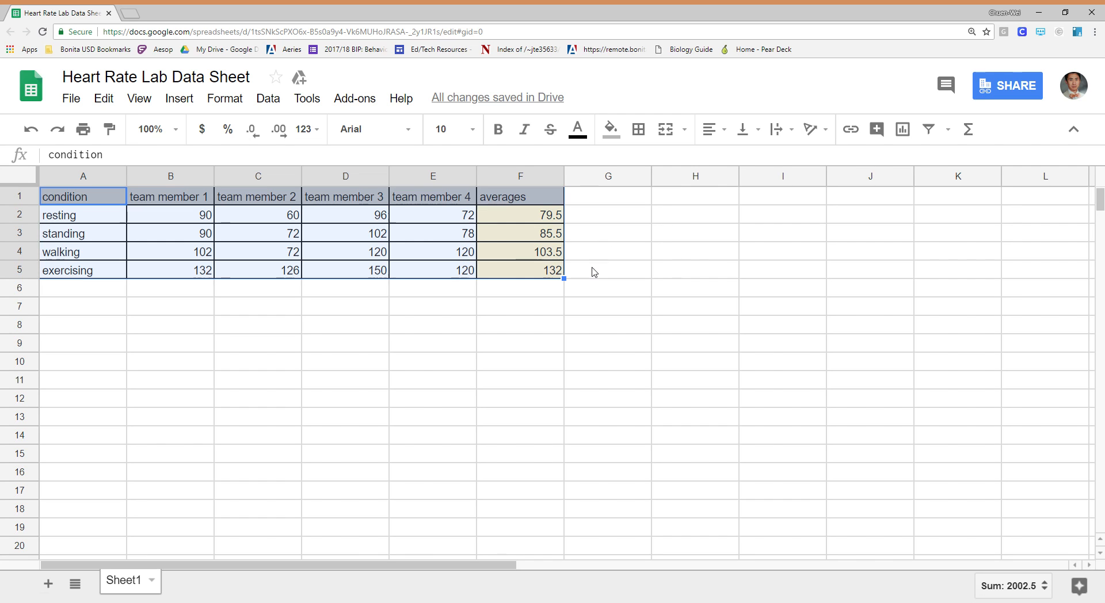
left_click(439, 317)
left_click_drag(86, 201, 549, 282)
left_click(622, 286)
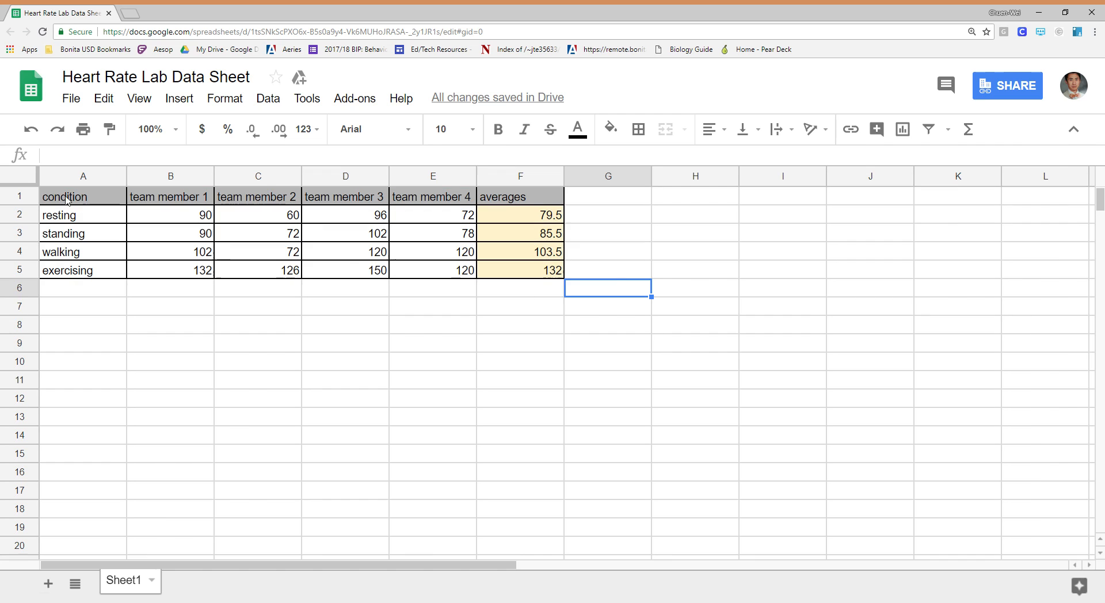
Select the whole data table A1:F5, including the header row and averages, and insert a chart from it.
left_click(102, 202)
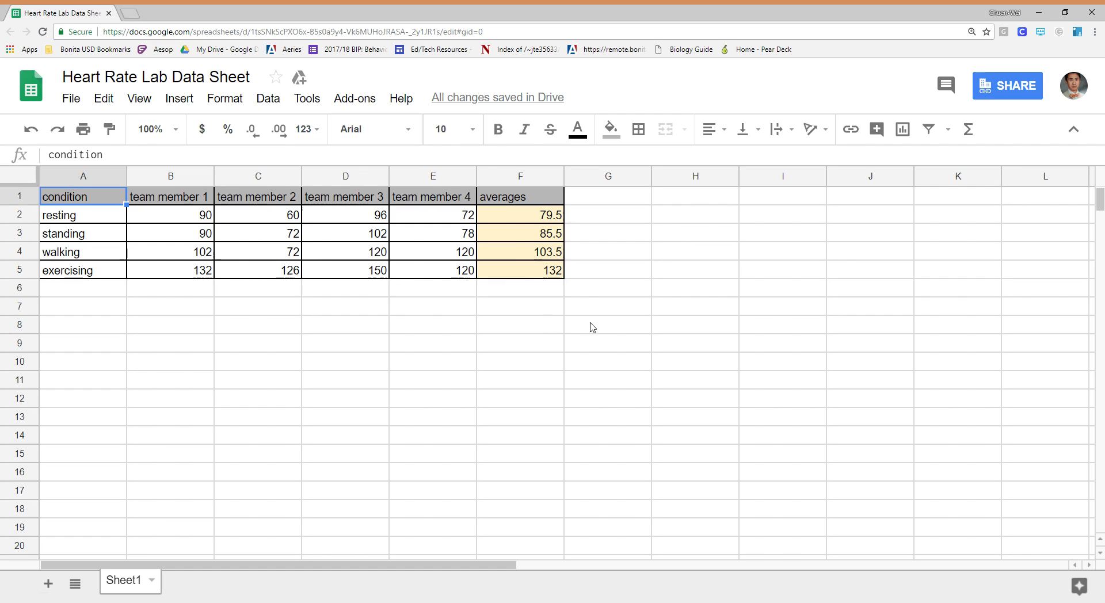
left_click(525, 275, "shift")
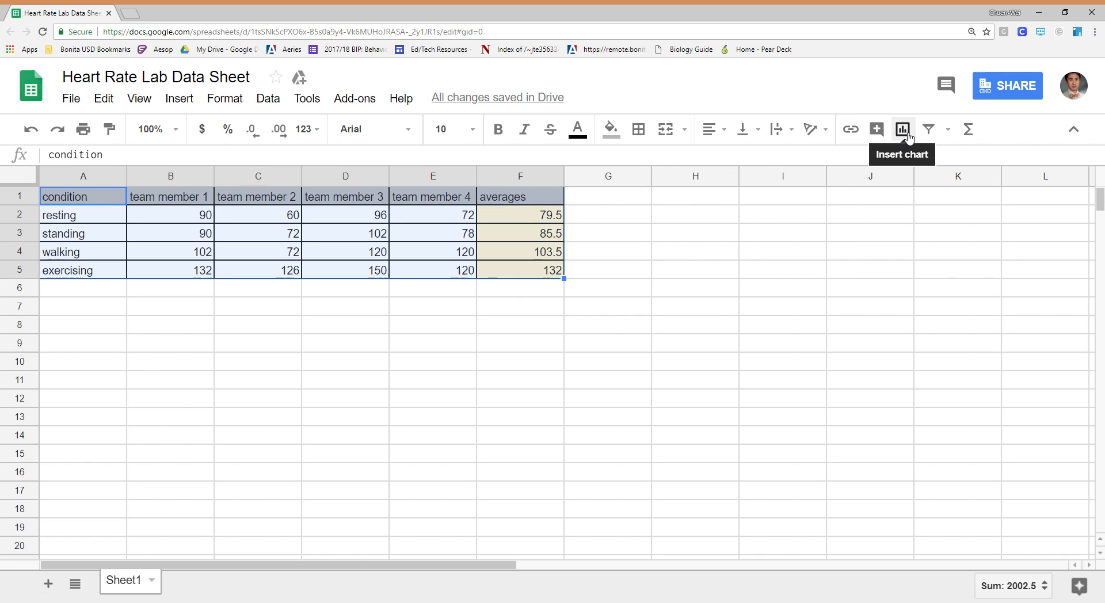
left_click(179, 98)
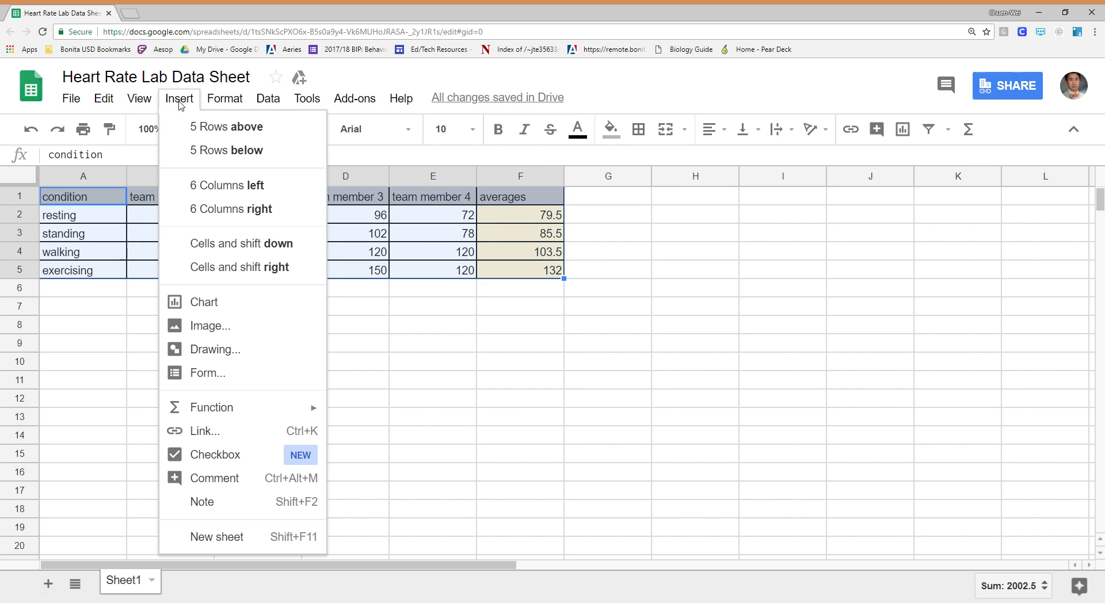
left_click(262, 304)
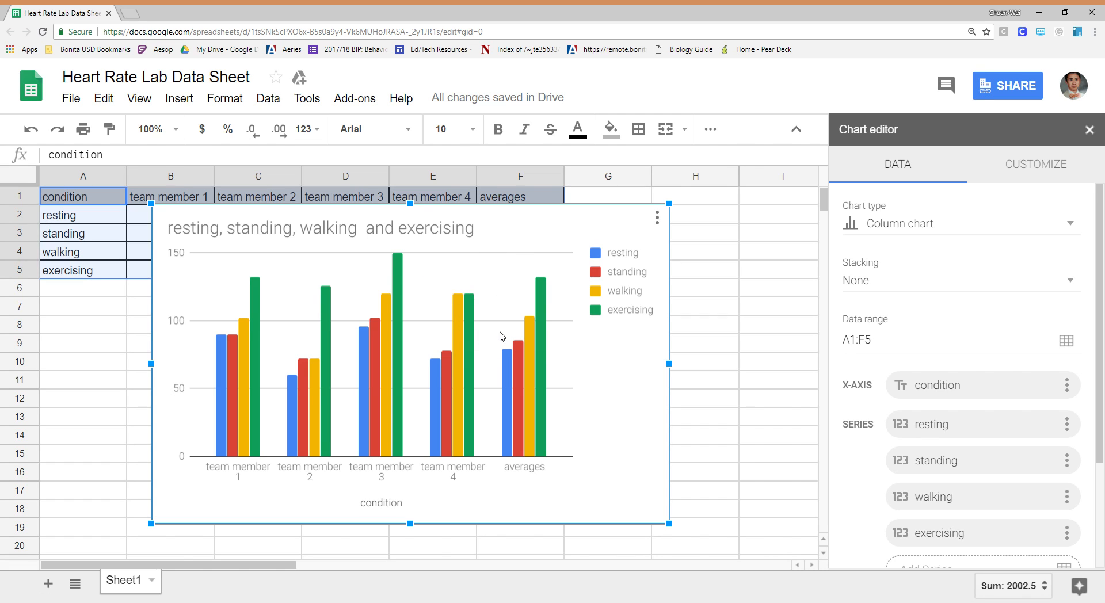
Look through the chart's editable parts: the title, the walking series and the legend.
double_click(433, 232)
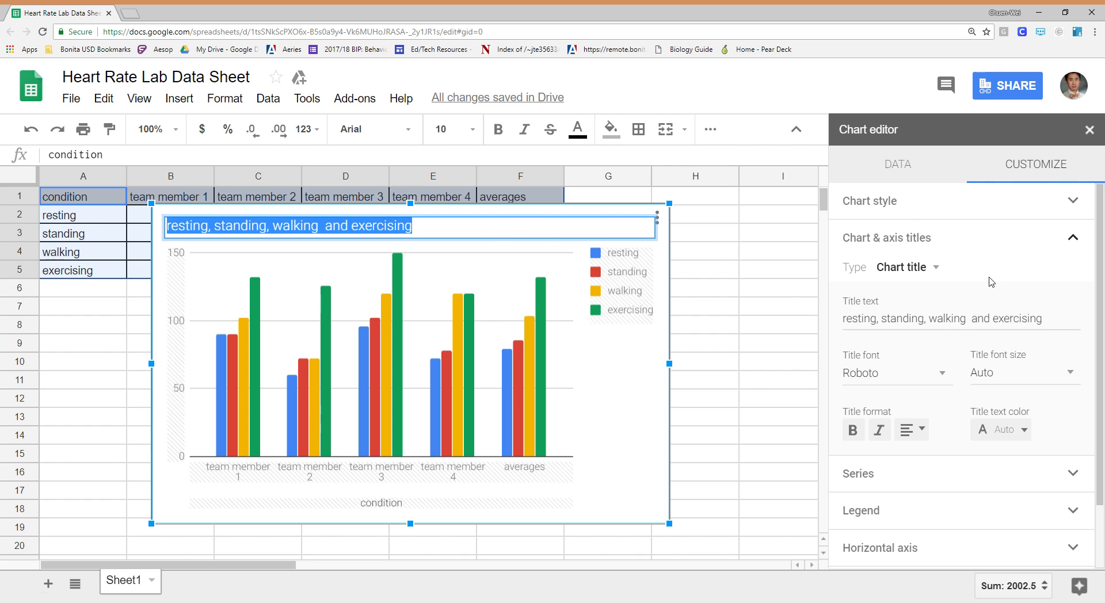
left_click(528, 368)
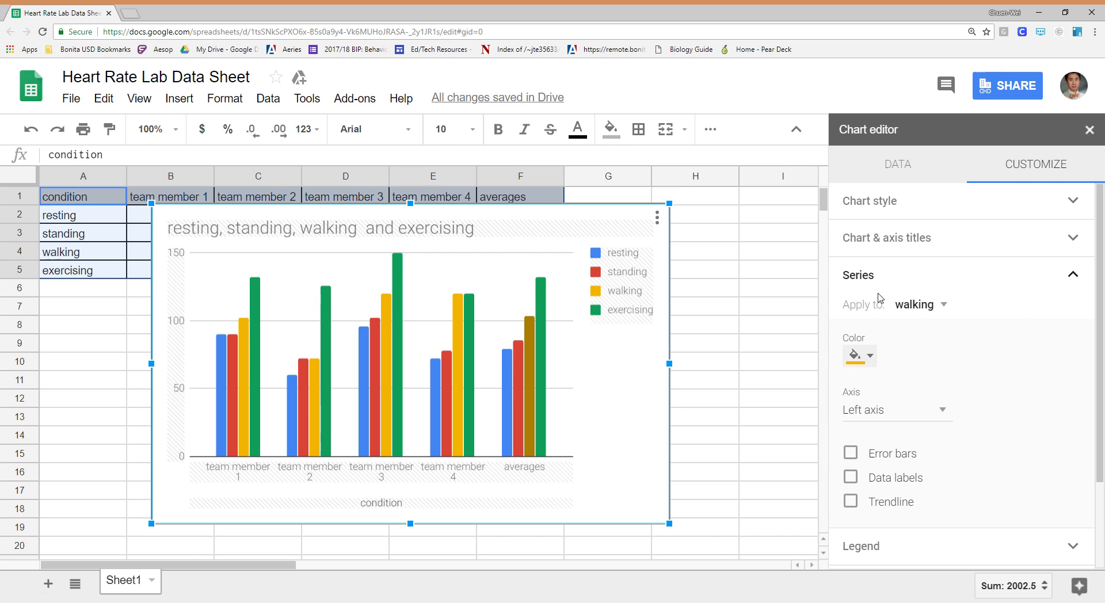
left_click(626, 292)
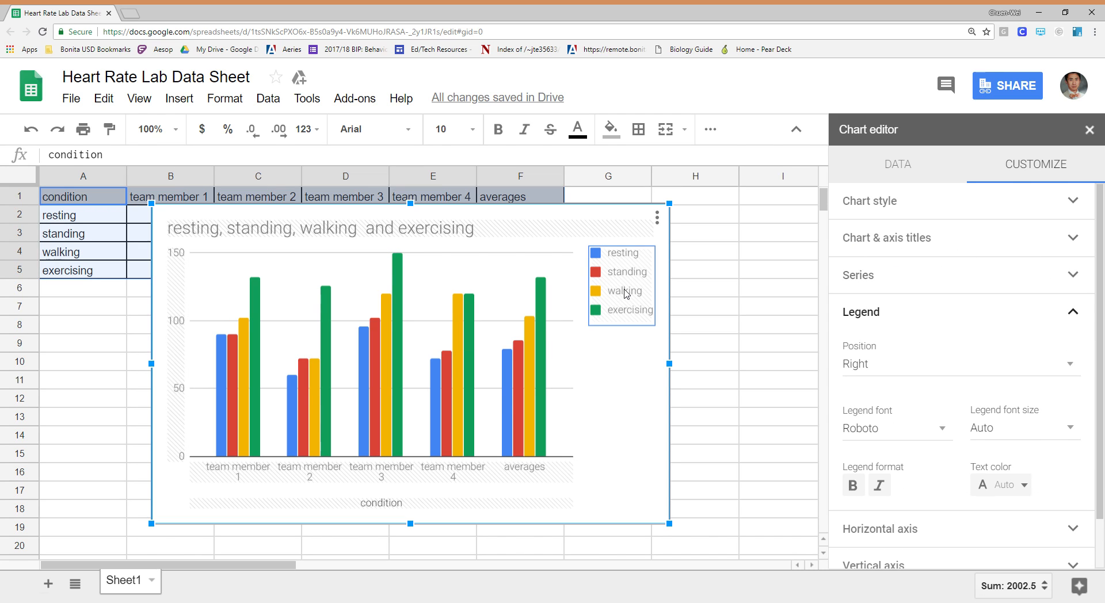
Replace the chart title text with "Heart rates during different activities".
double_click(469, 231)
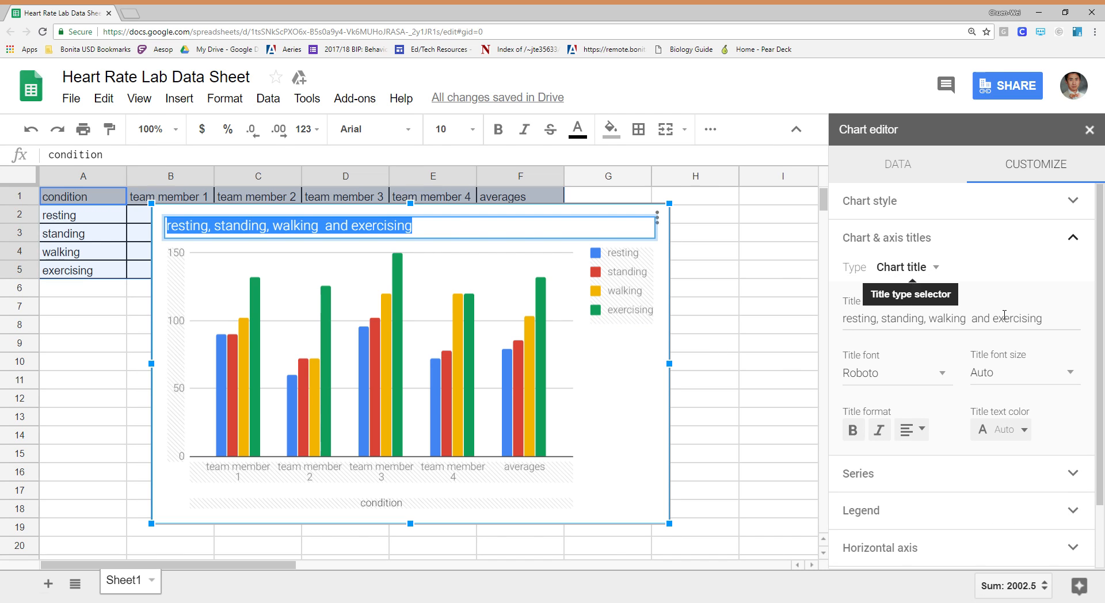
left_click_drag(1051, 321, 841, 325)
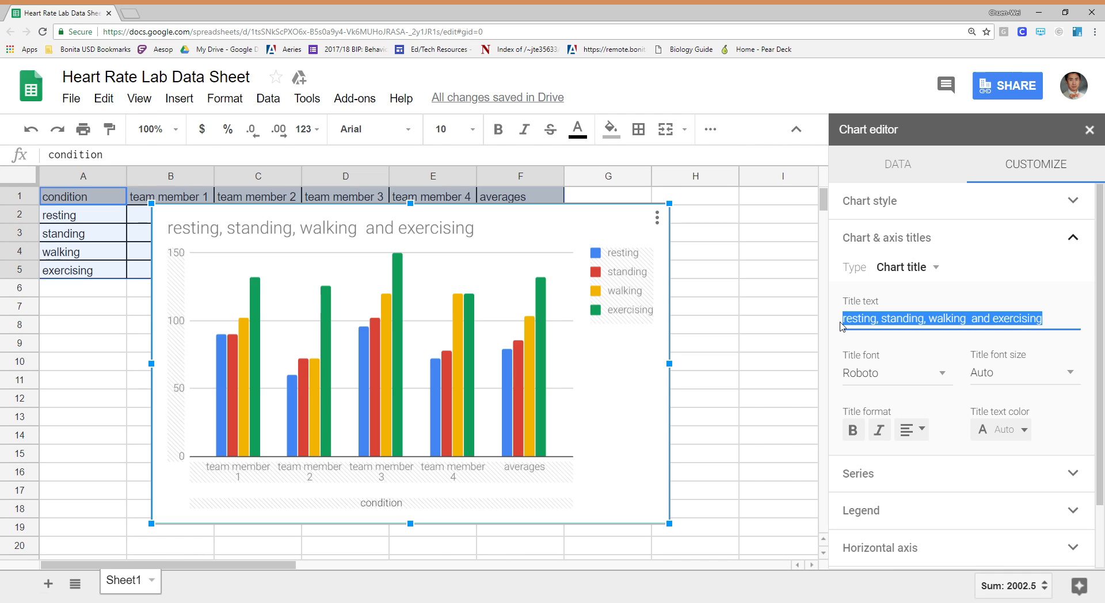
key("BackSpace")
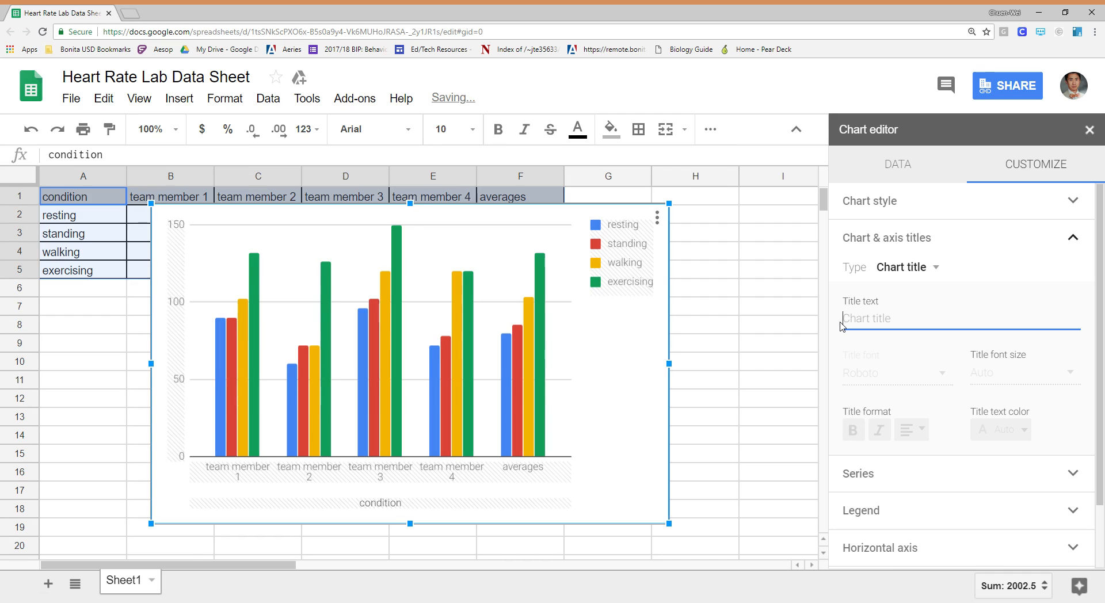
type("Hear")
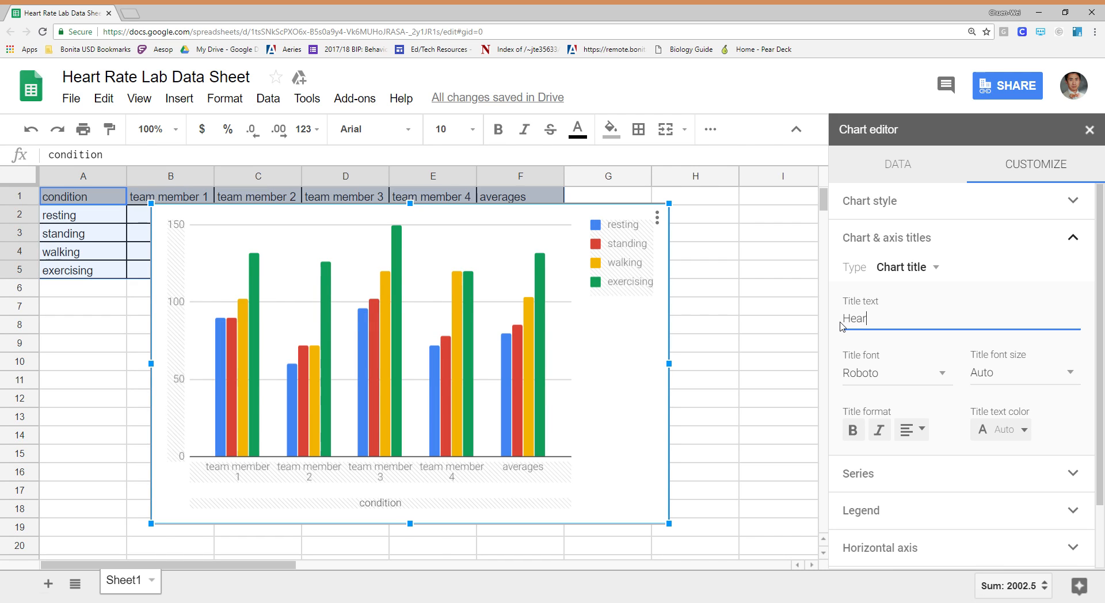
type("t a")
key("BackSpace")
key("BackSpace")
key("BackSpace")
type("rates during")
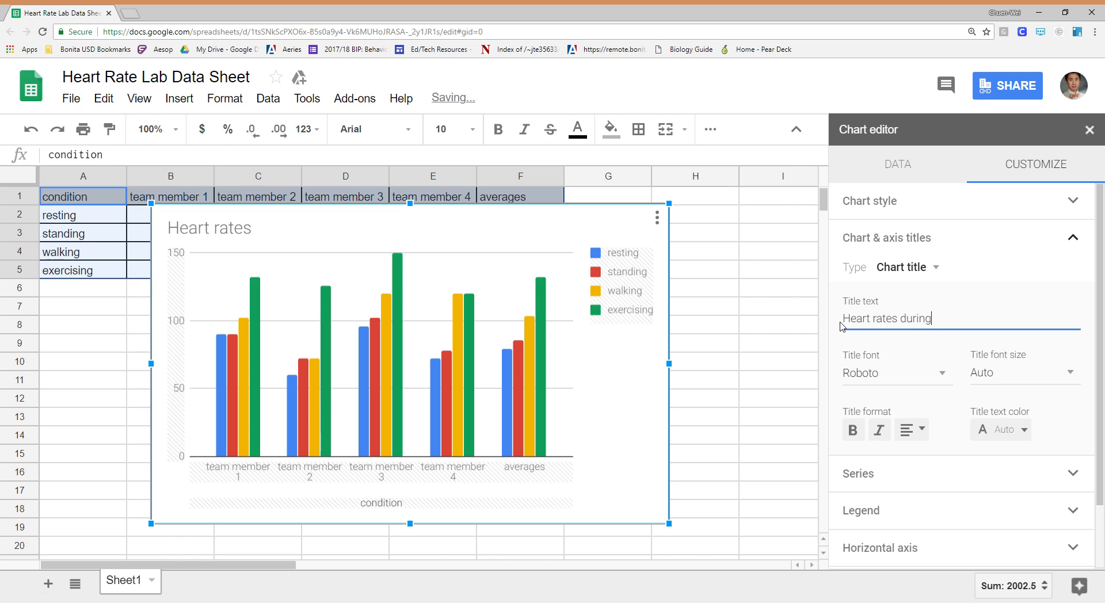
type(" different ")
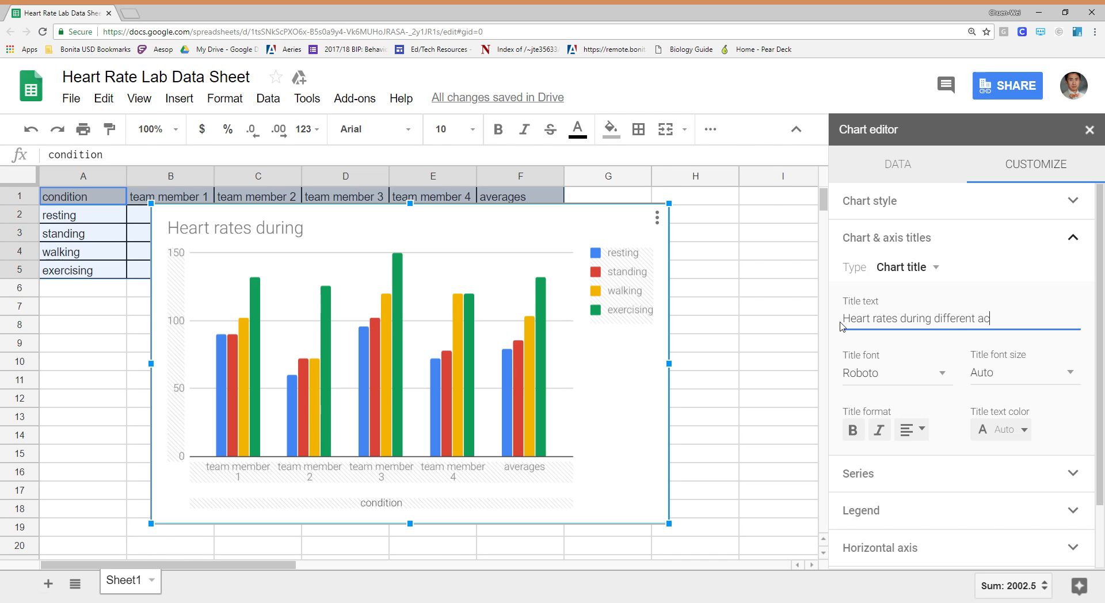
type("activities")
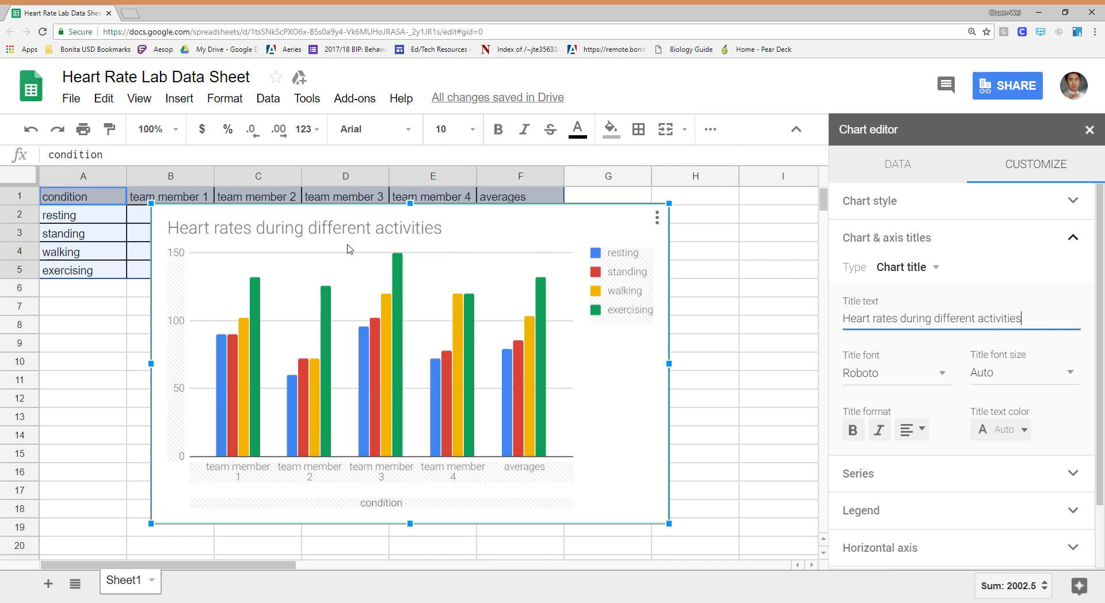
Delete the horizontal axis title "condition" from the chart.
left_click(392, 504)
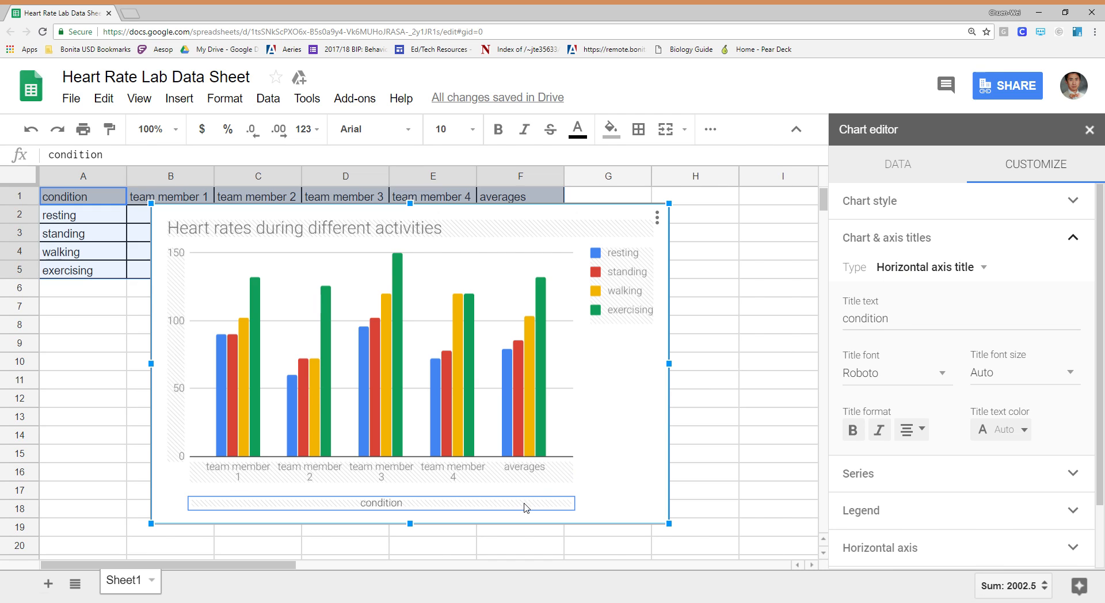
left_click(544, 391)
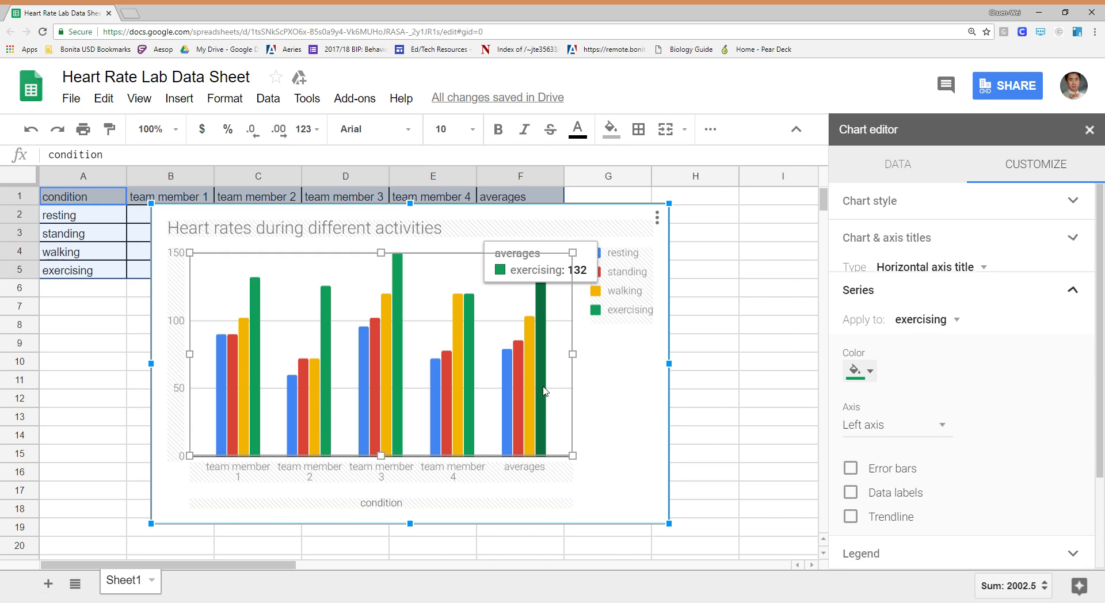
left_click(472, 508)
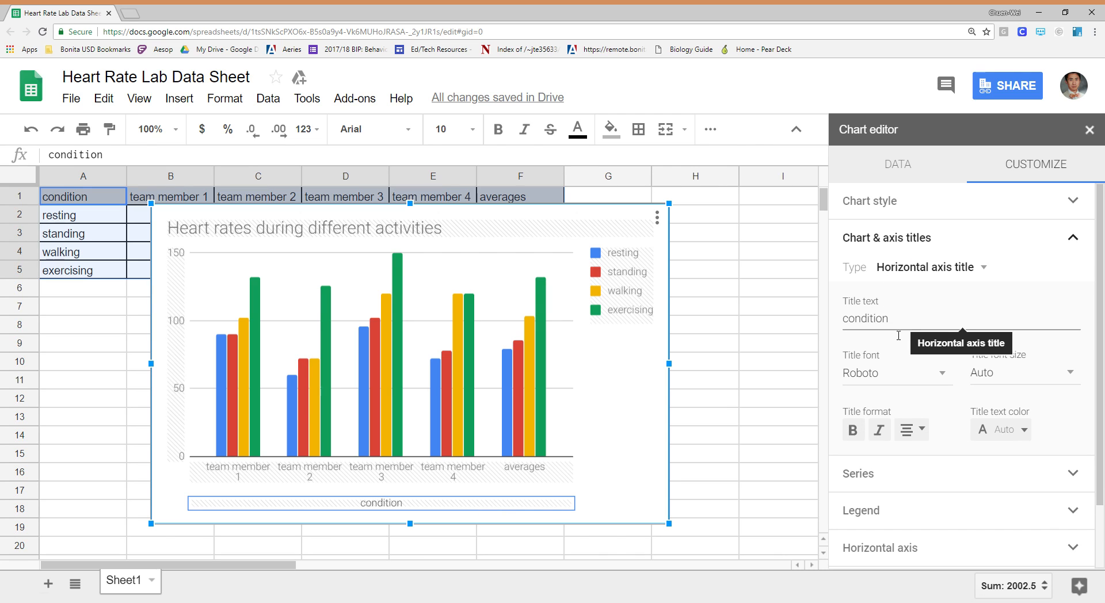
double_click(915, 327)
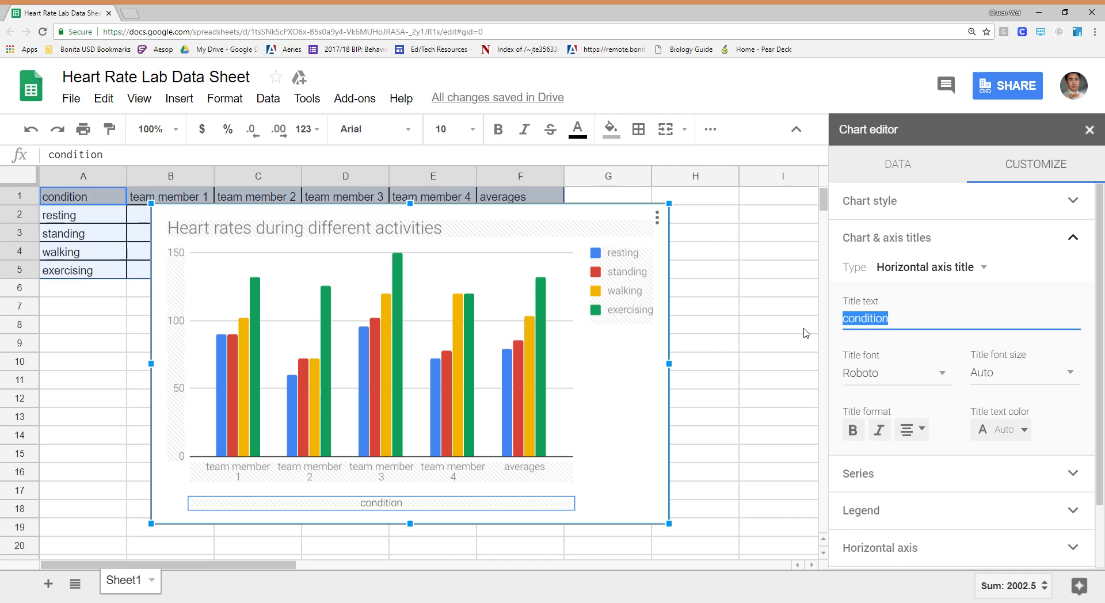
key("BackSpace")
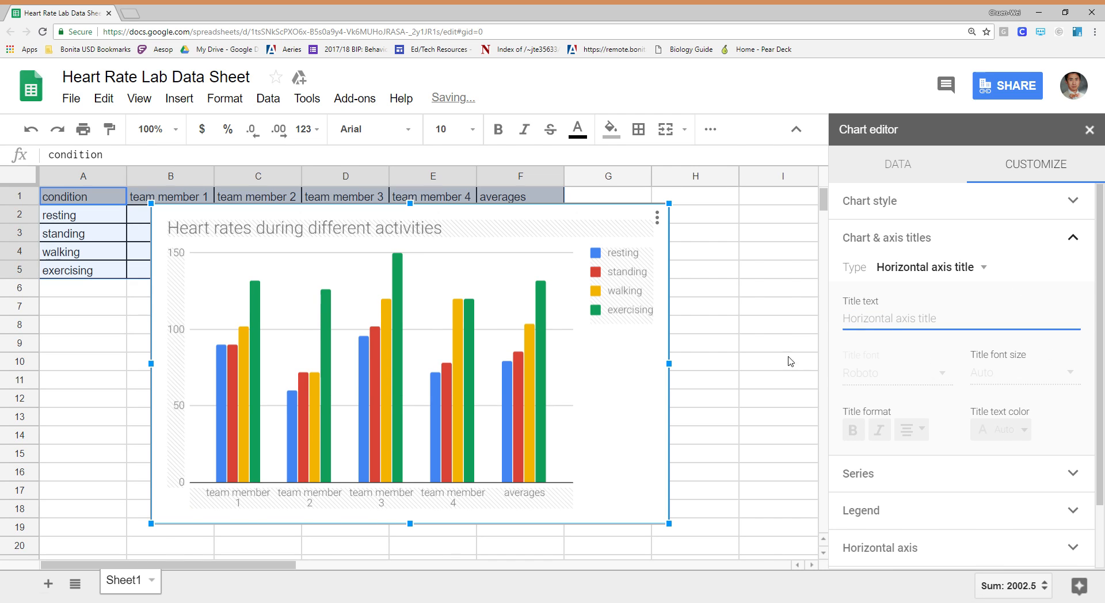
left_click(169, 299)
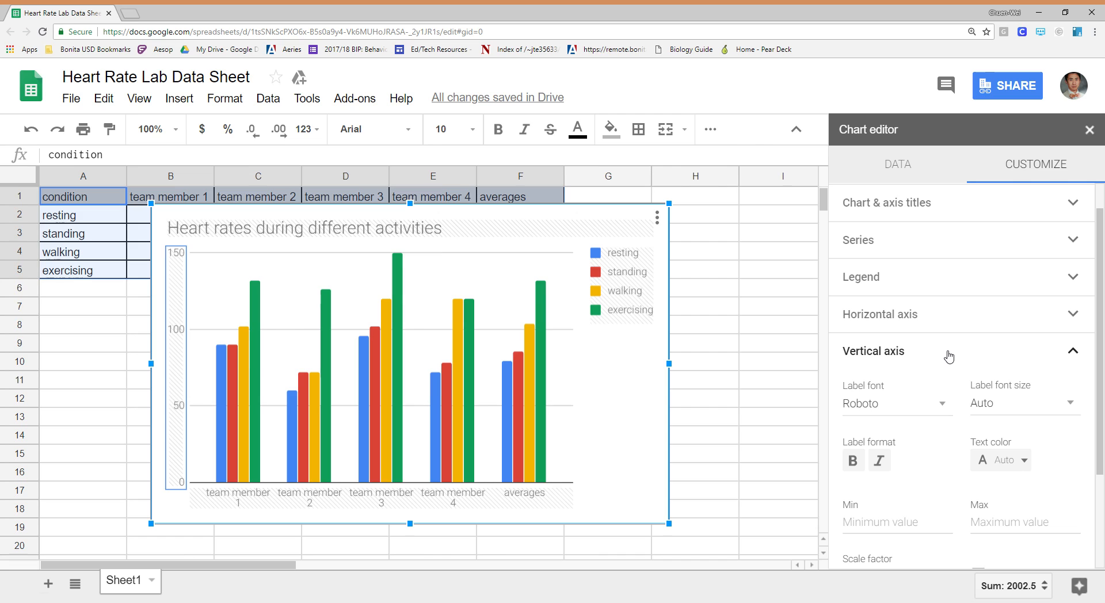
left_click(928, 354)
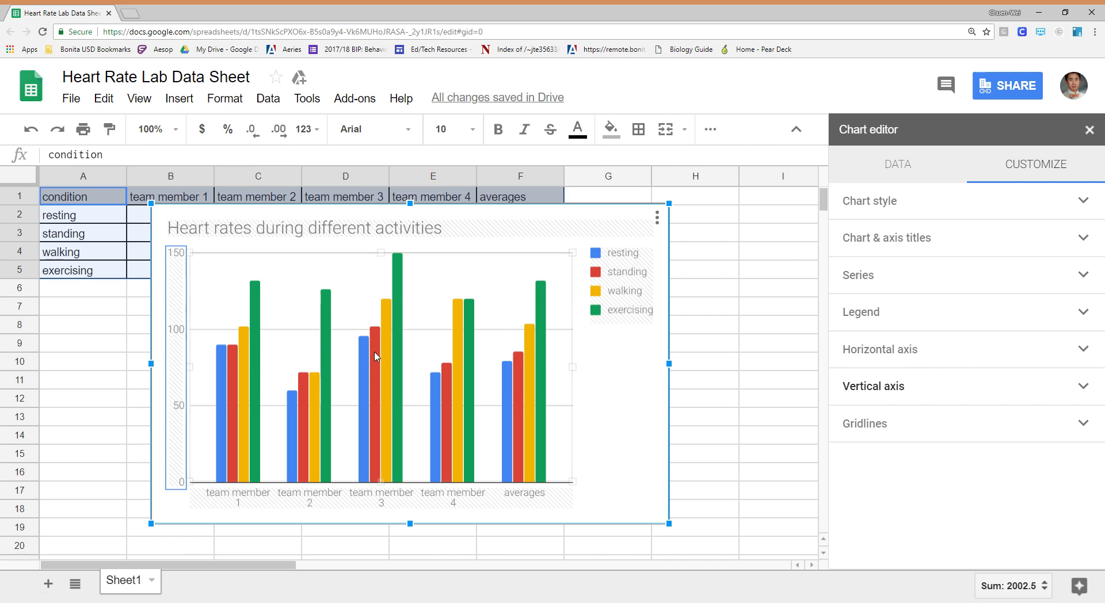
left_click(155, 373)
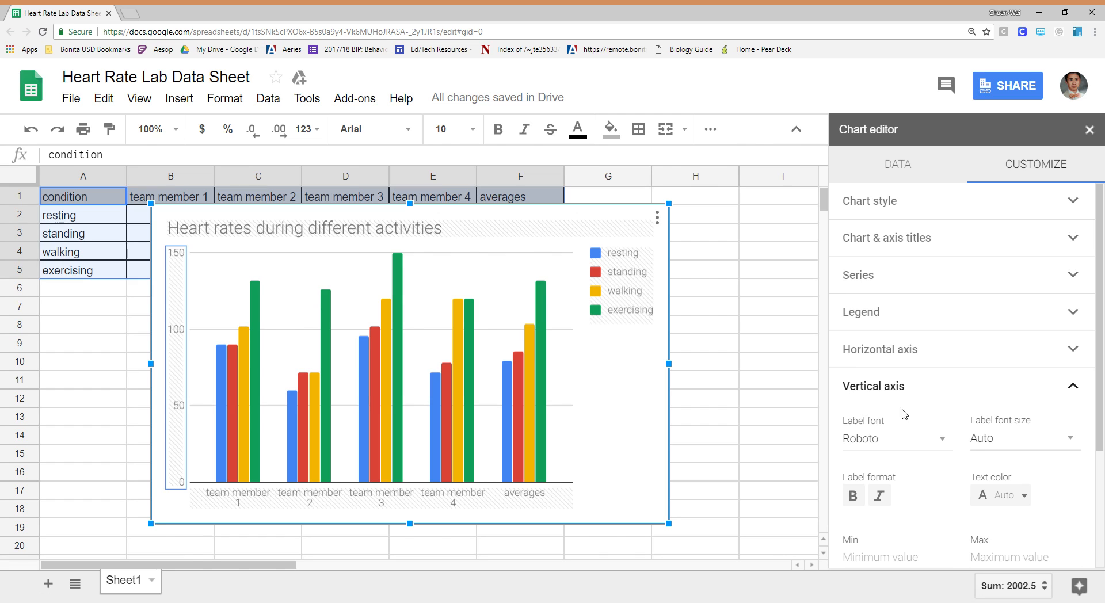
Add the vertical axis title "Heart Rate (BPM)" to the chart and leave chart editing.
left_click(900, 241)
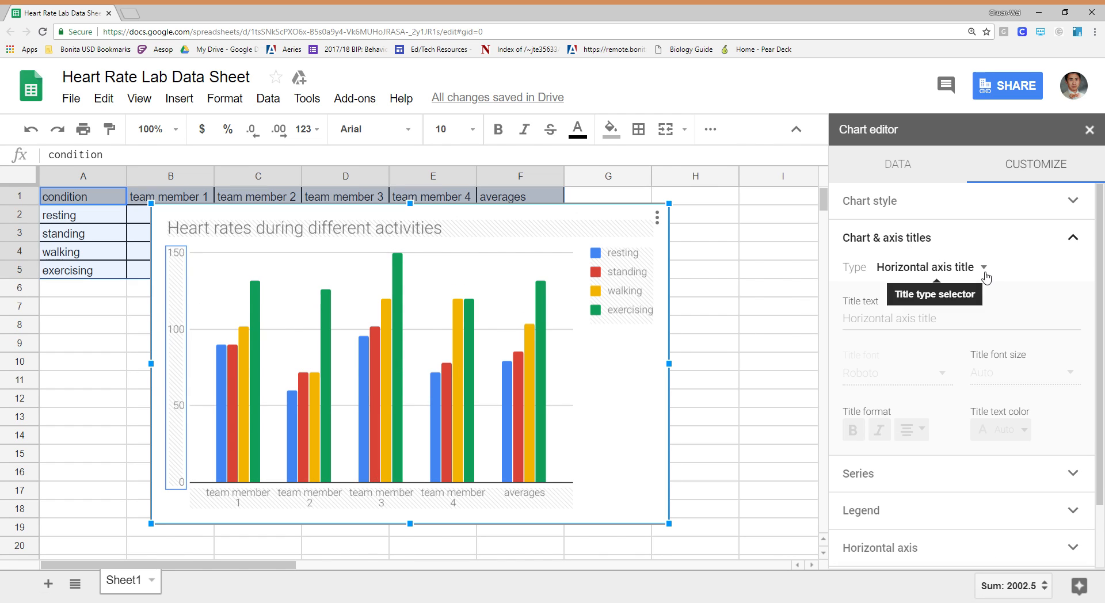
left_click(985, 270)
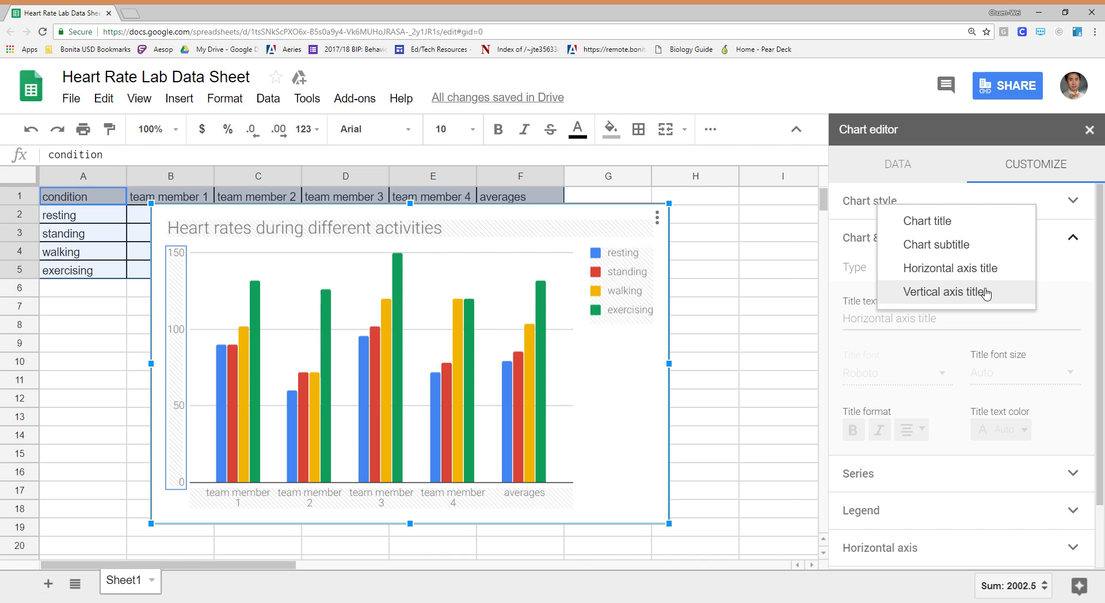
left_click(982, 291)
left_click(946, 320)
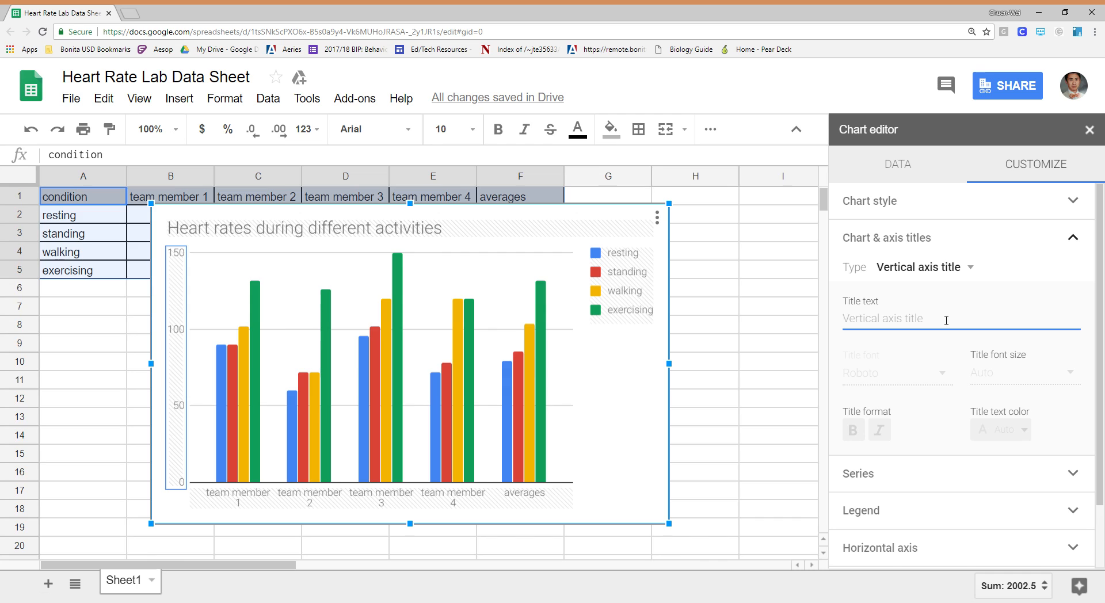
type("Heart Ra")
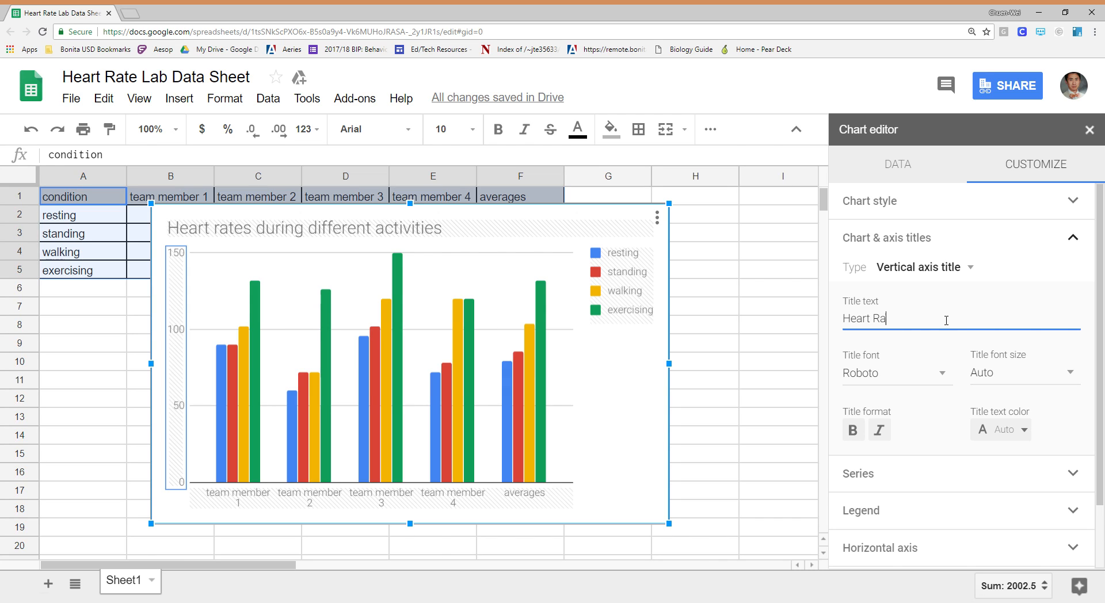
type("te (BPM")
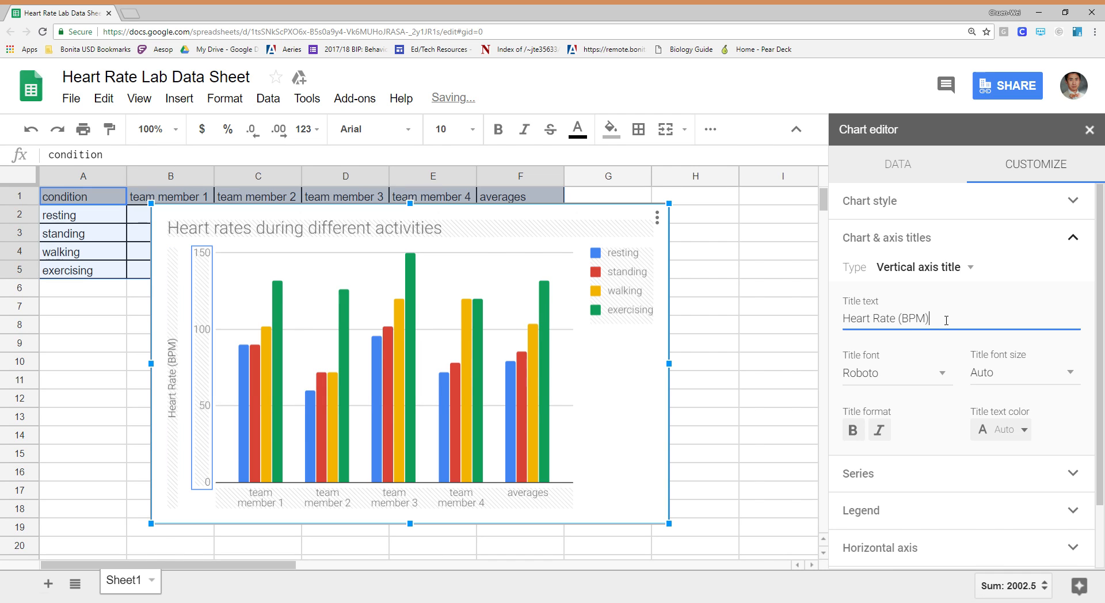
left_click(780, 373)
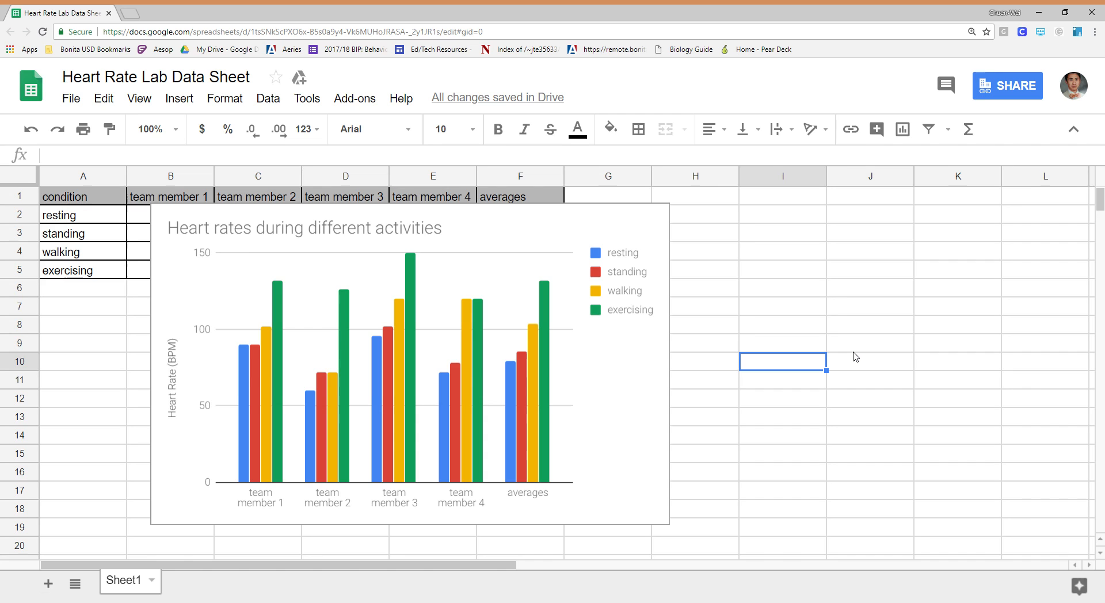
Reopen the chart for editing from its title and look at the chart's options.
left_click(522, 230)
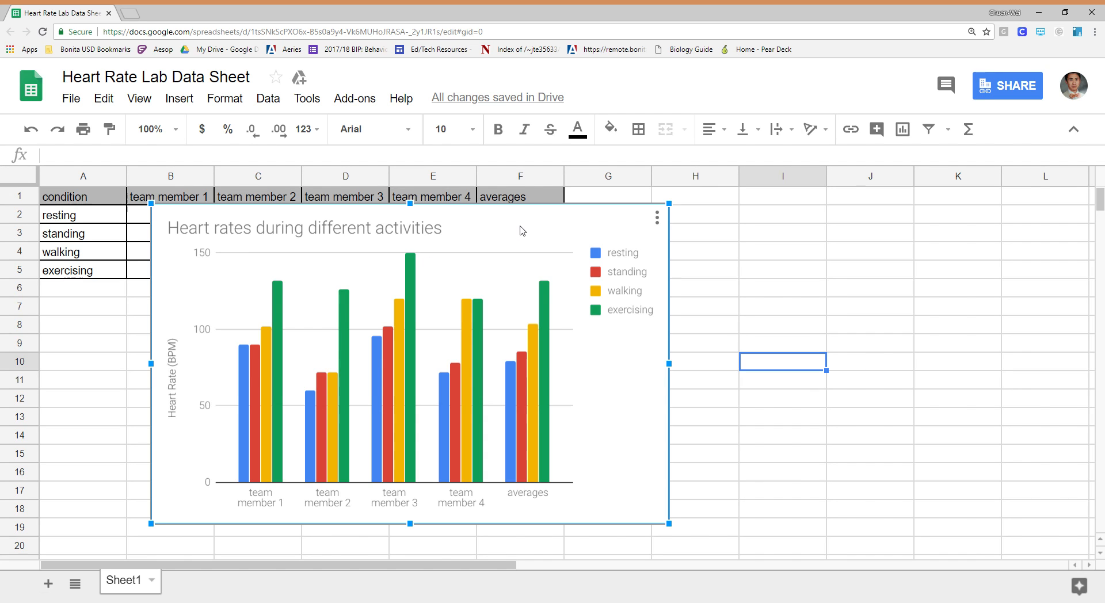
right_click(522, 231)
double_click(512, 230)
double_click(500, 229)
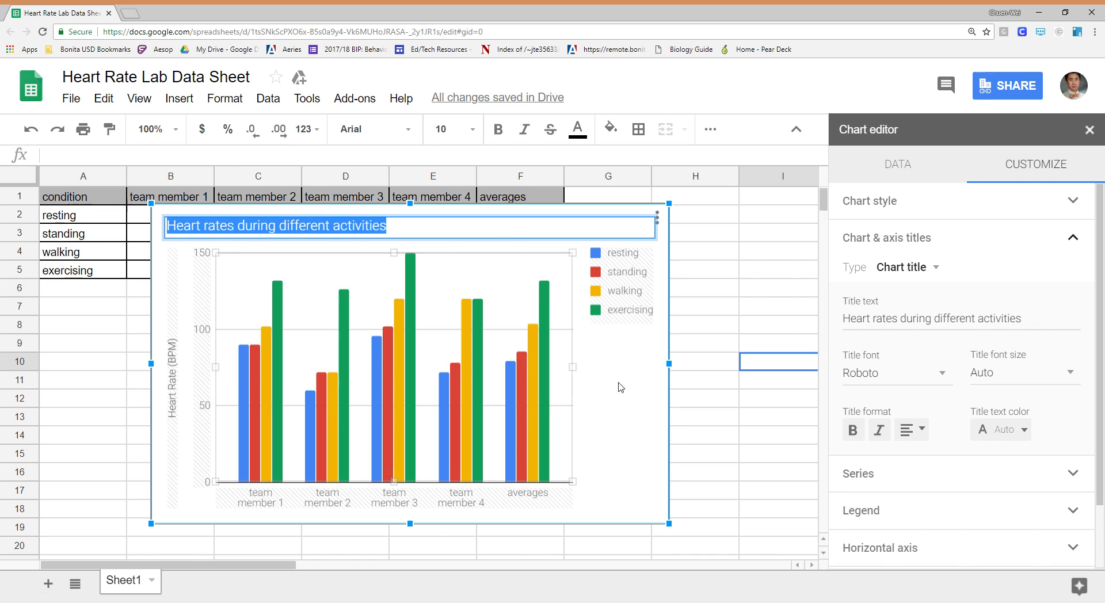
left_click(625, 415)
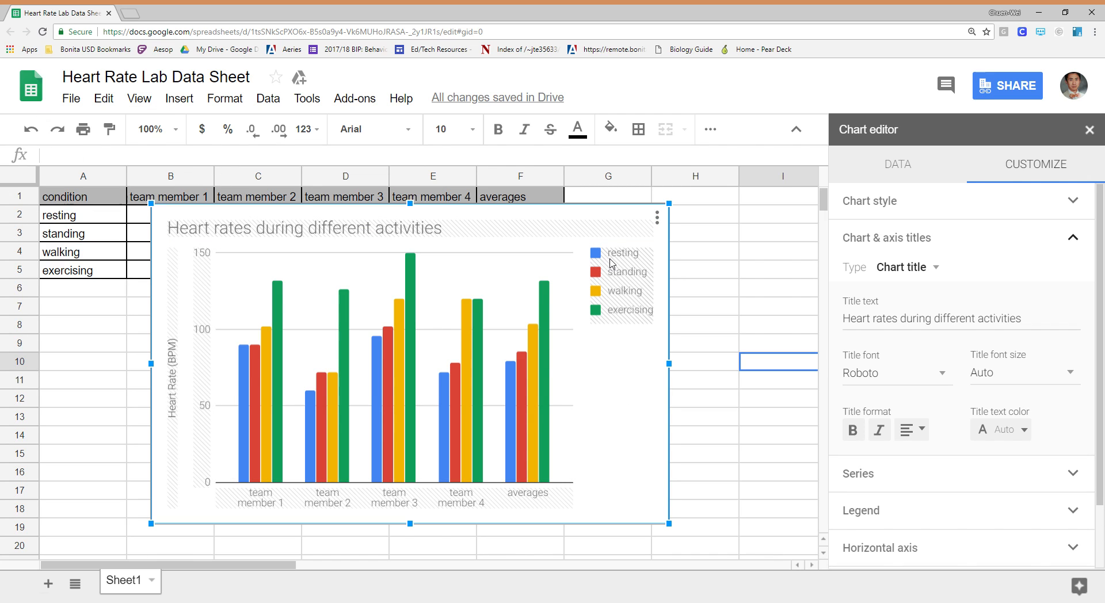
left_click(657, 219)
left_click(575, 336)
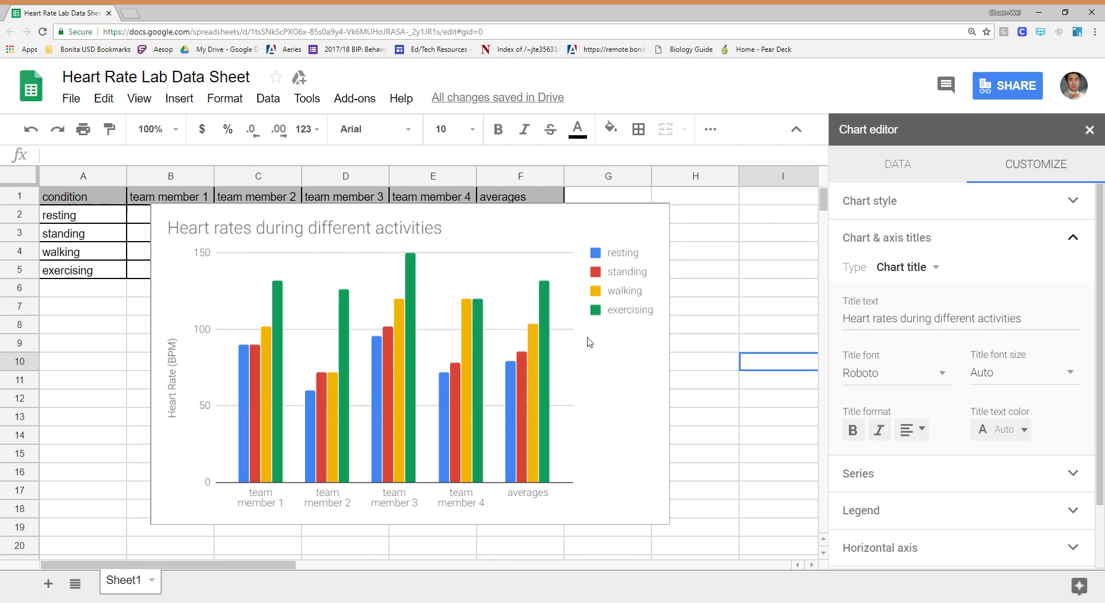